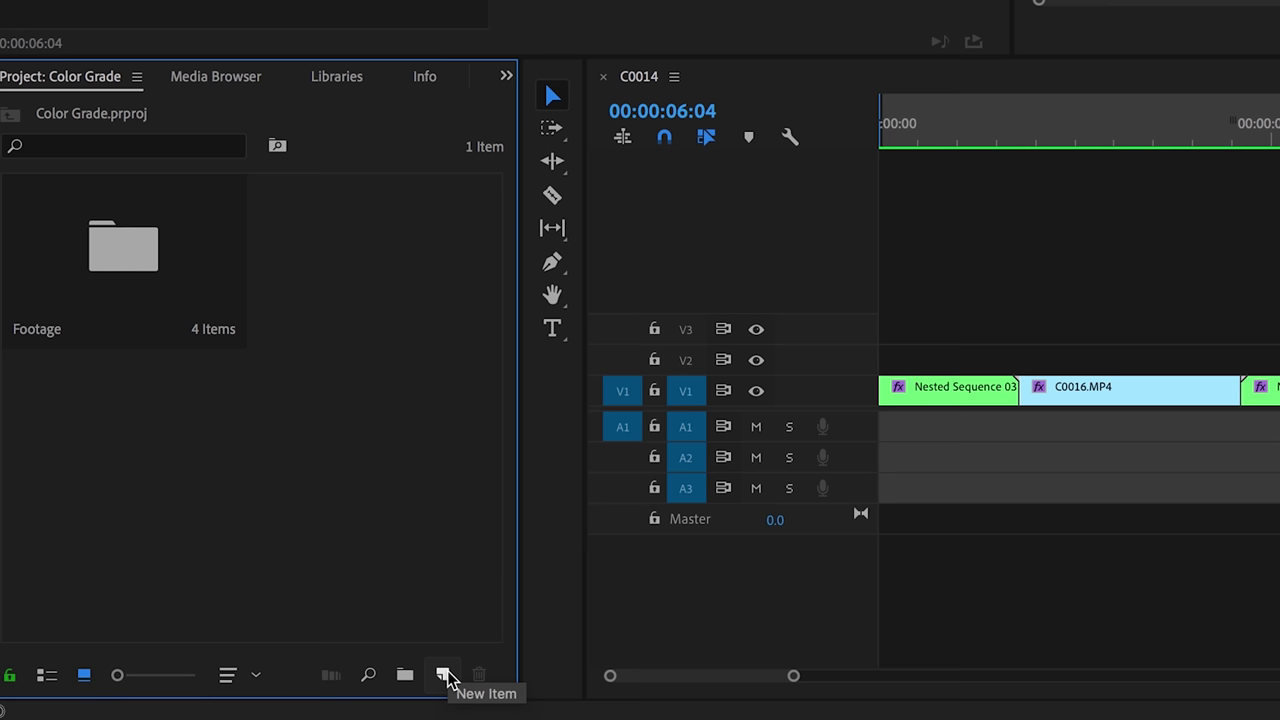
Step: Create an adjustment layer at 3840 × 2160, 23.976 fps, with square pixels
left_click(443, 675)
left_click(558, 465)
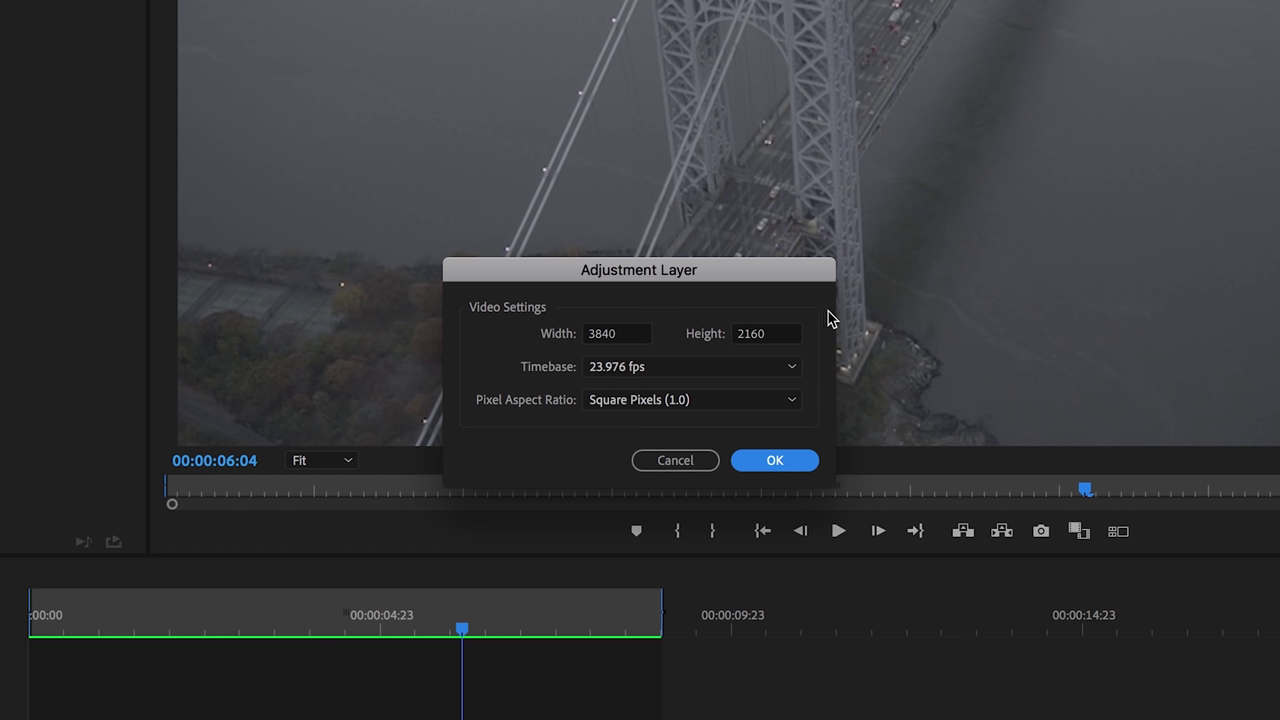
left_click(776, 461)
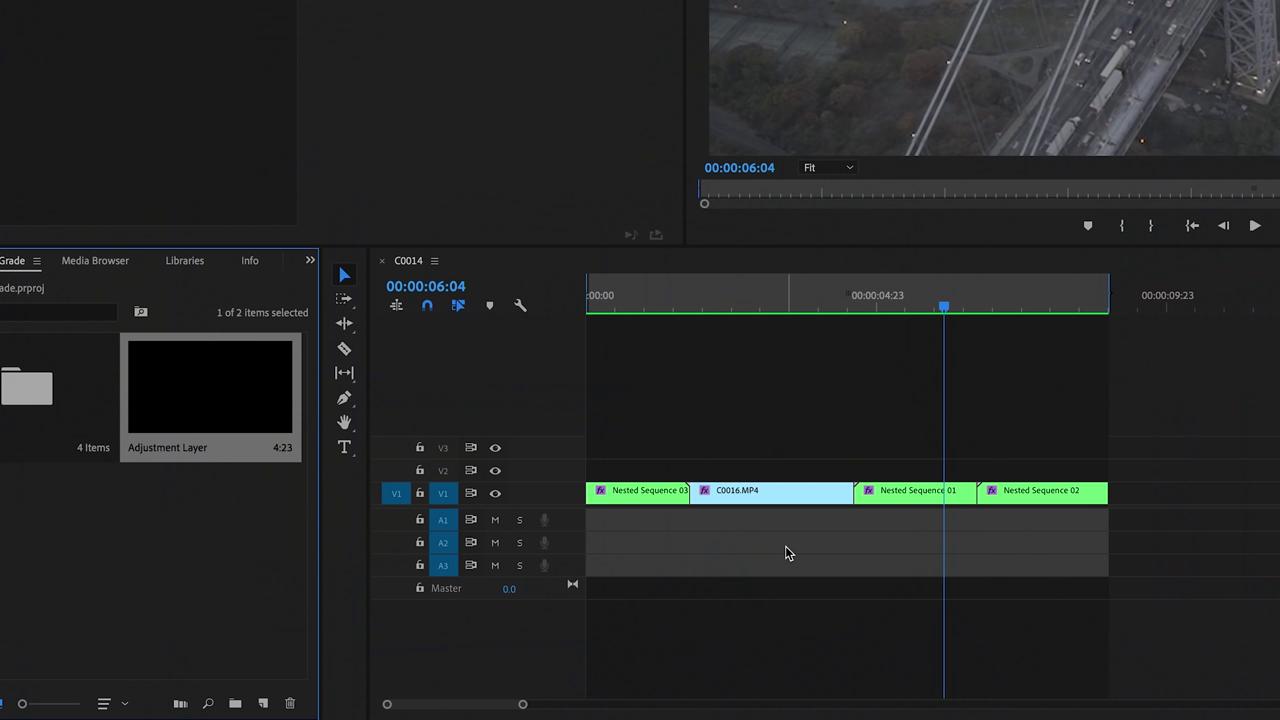
Step: Place the adjustment layer on V2 at the sequence start and extend it to the end of the last clip
left_click_drag(237, 417, 588, 467)
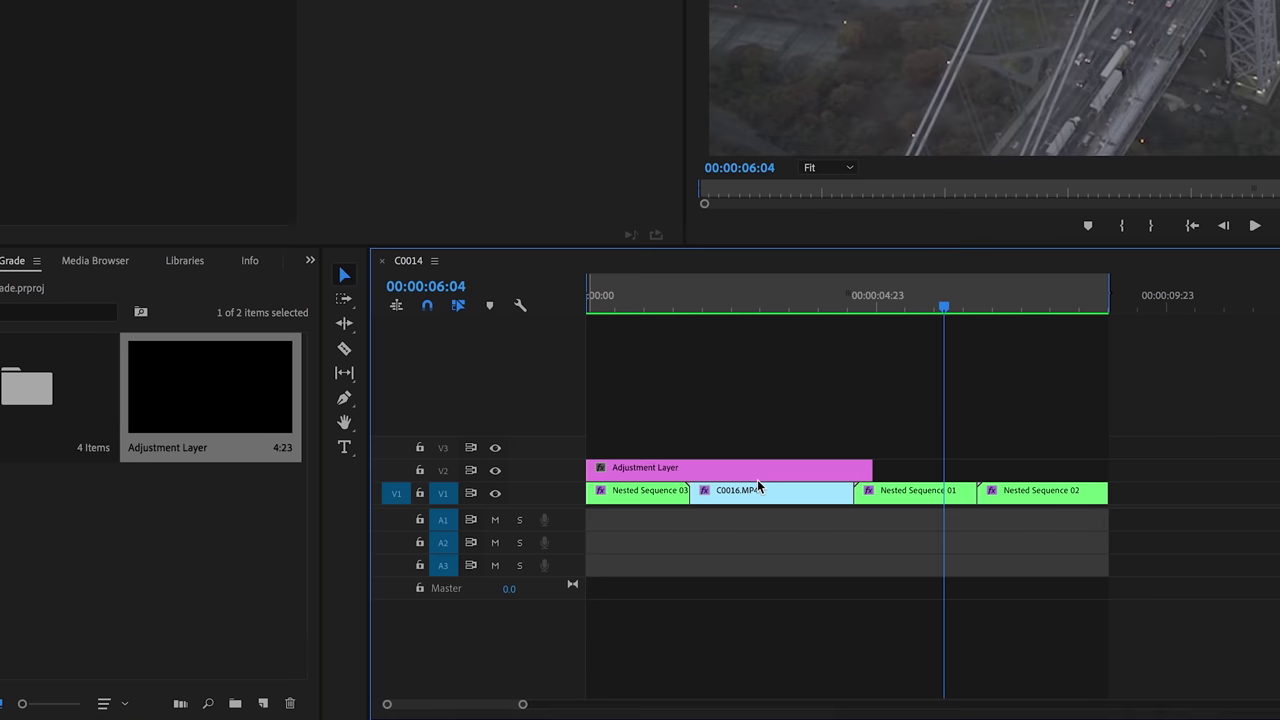
left_click_drag(862, 470, 1099, 471)
Step: Duplicate the full-length V2 adjustment layer onto tracks V3 and V4
left_click(1056, 470)
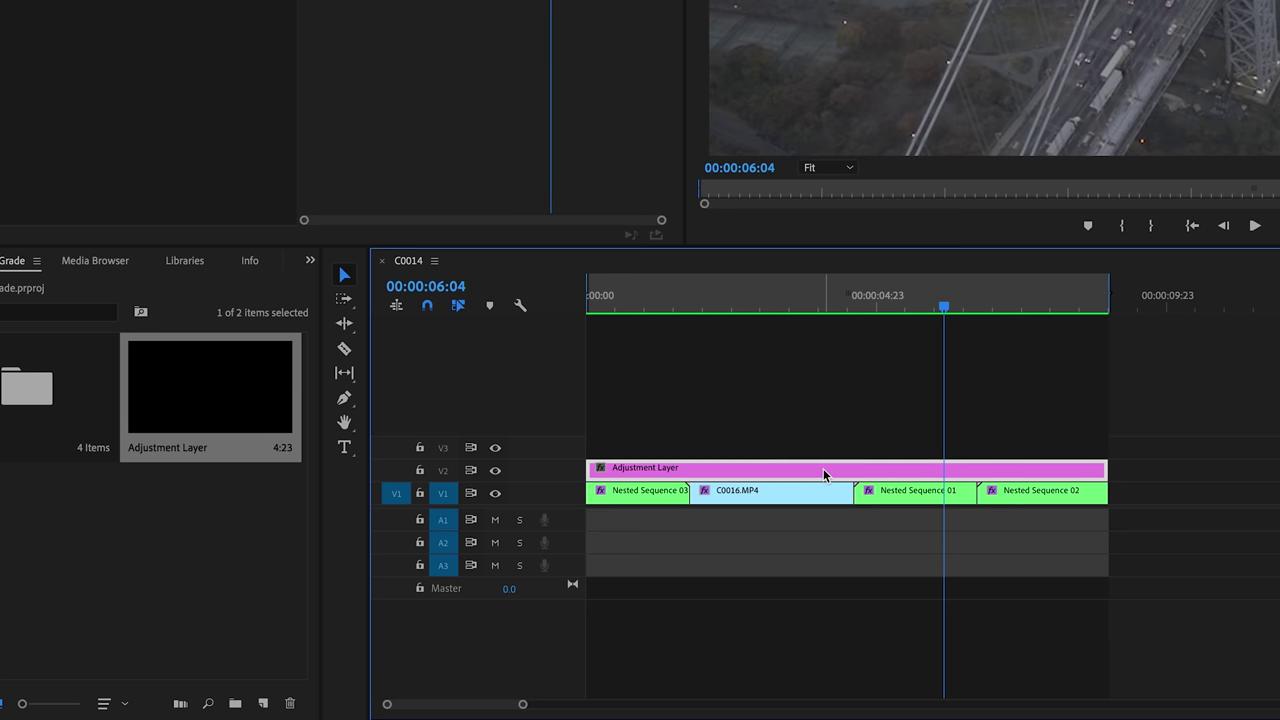
left_click_drag(823, 468, 826, 418)
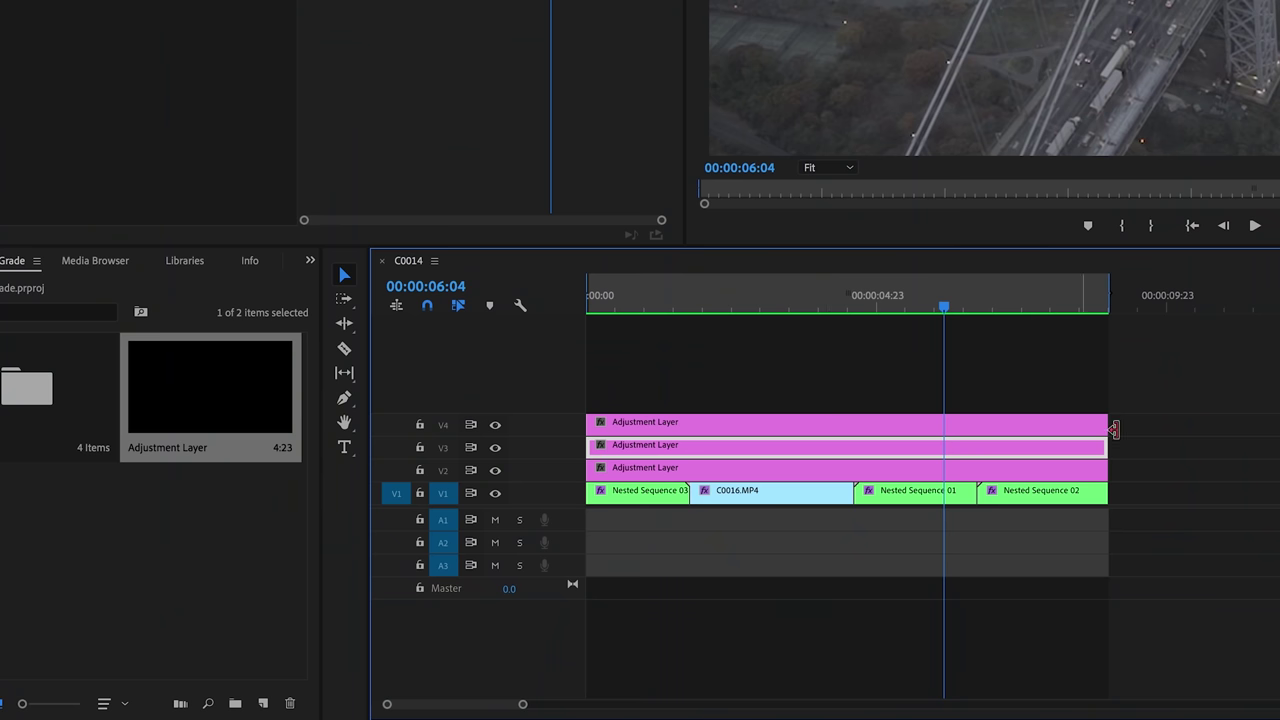
left_click(1130, 436)
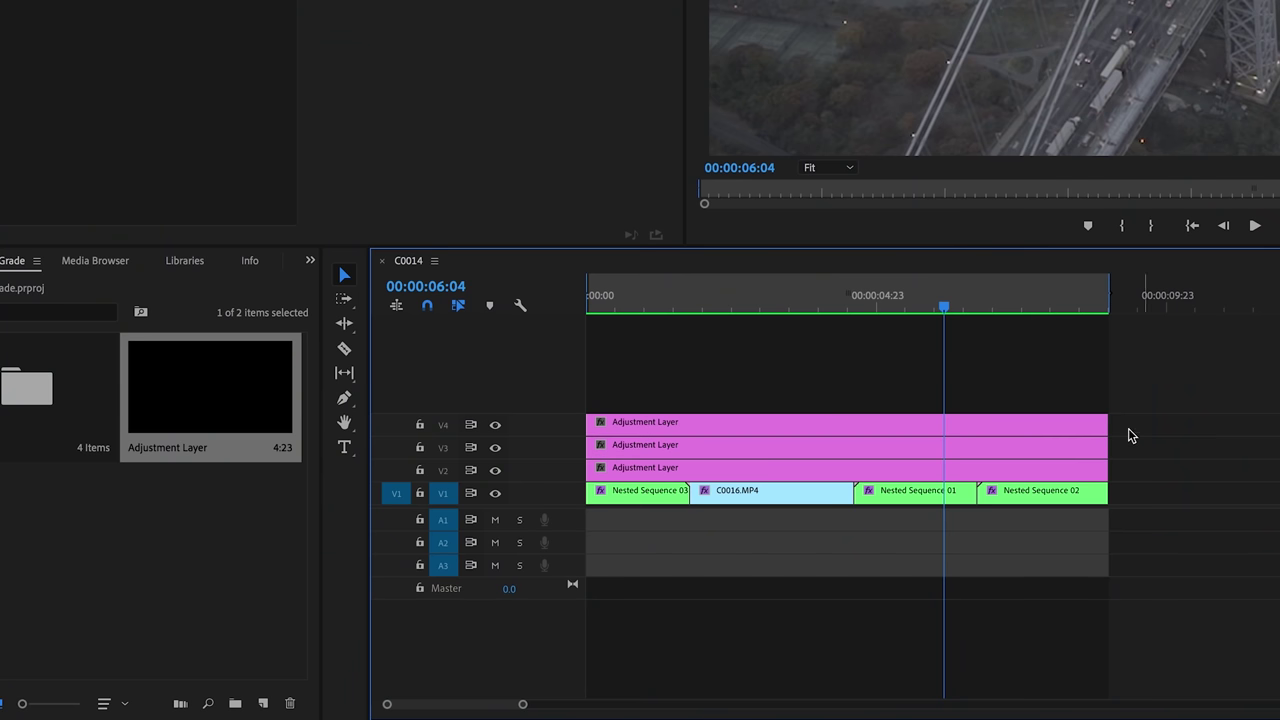
Step: Apply the From_SLog2SGu… conversion LUT as the creative Look on the V3 adjustment layer
left_click(618, 455)
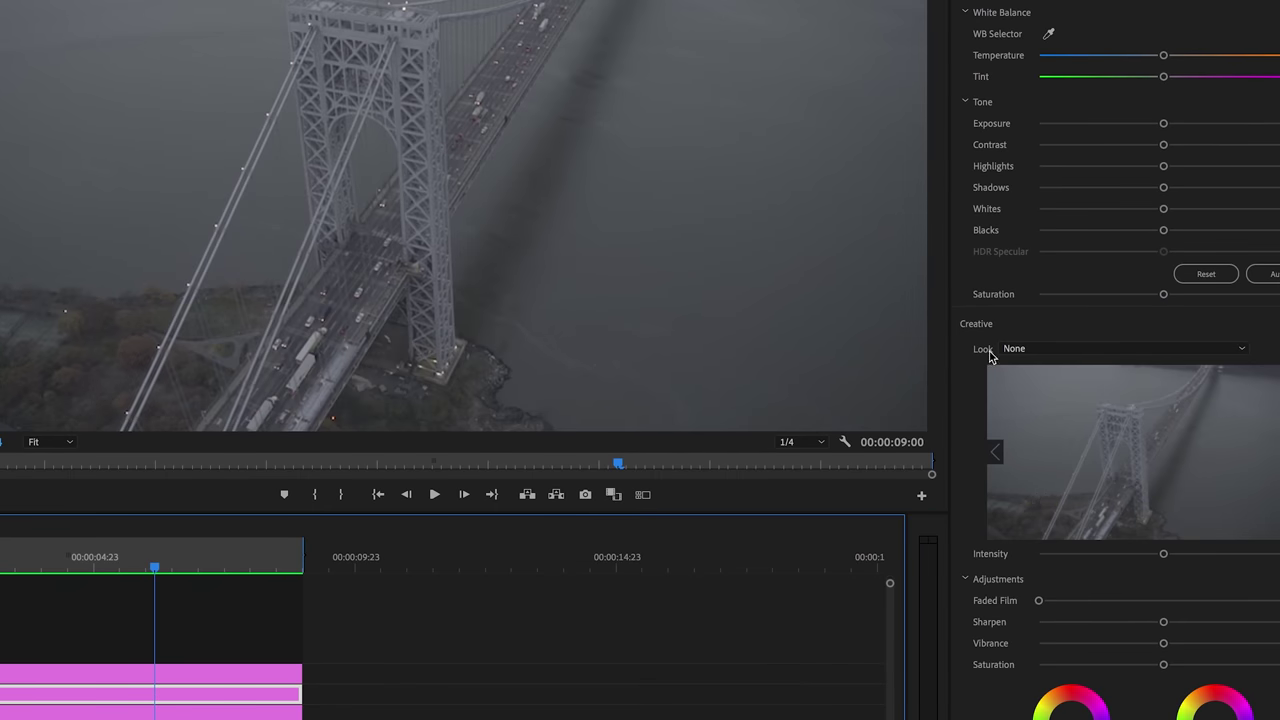
left_click(1056, 350)
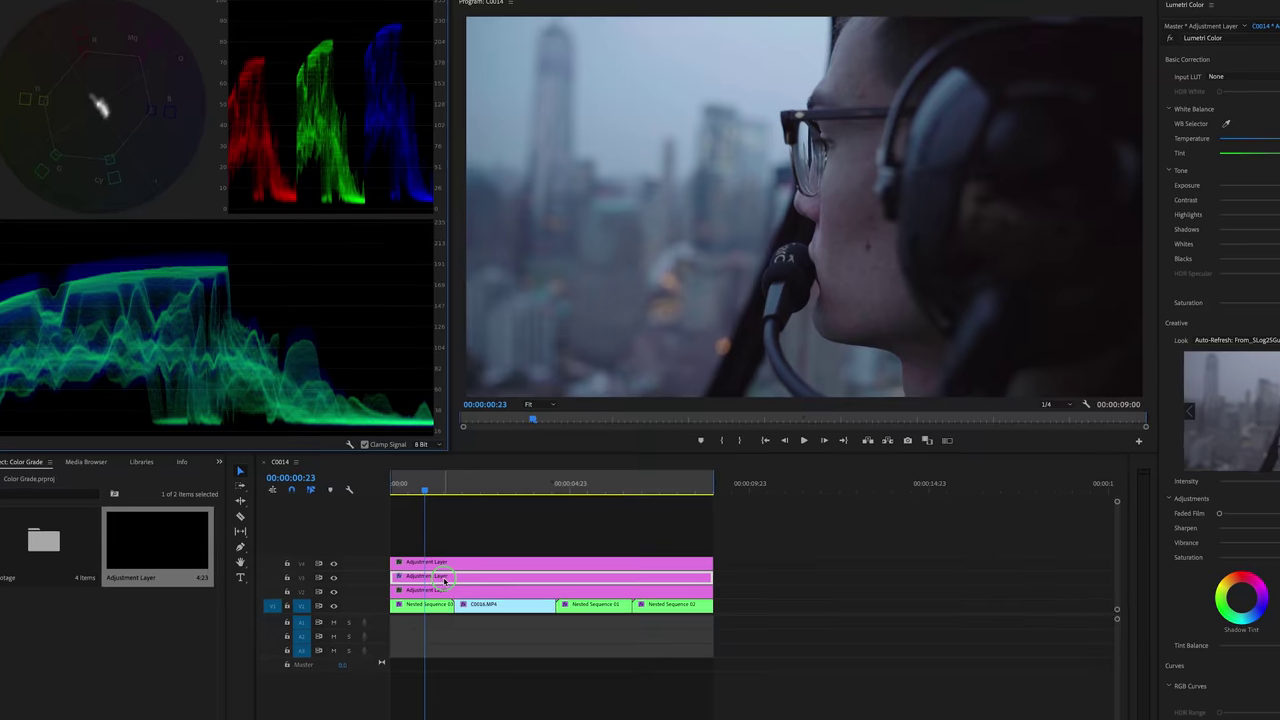
Step: Rename the adjustment layers "Log - Rec 709" on V3, "Primary Corretion" on V2 and "Secondary Correction" on V4
right_click(436, 579)
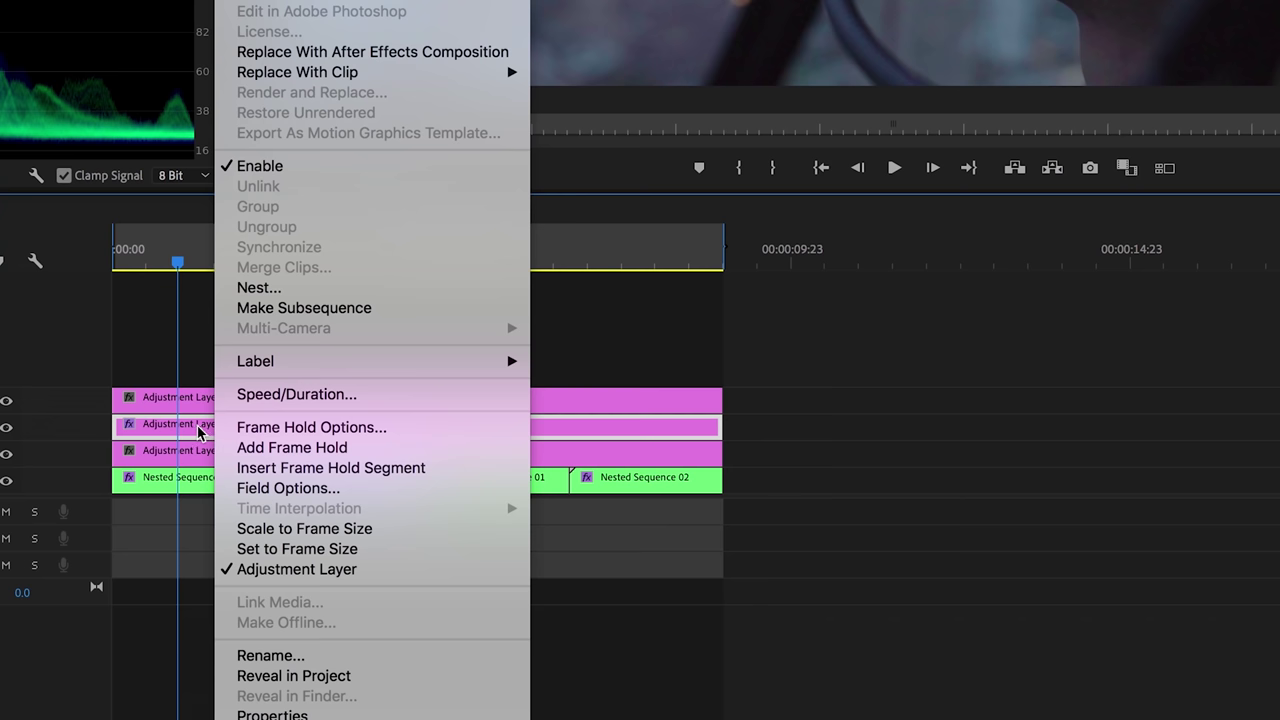
left_click(277, 656)
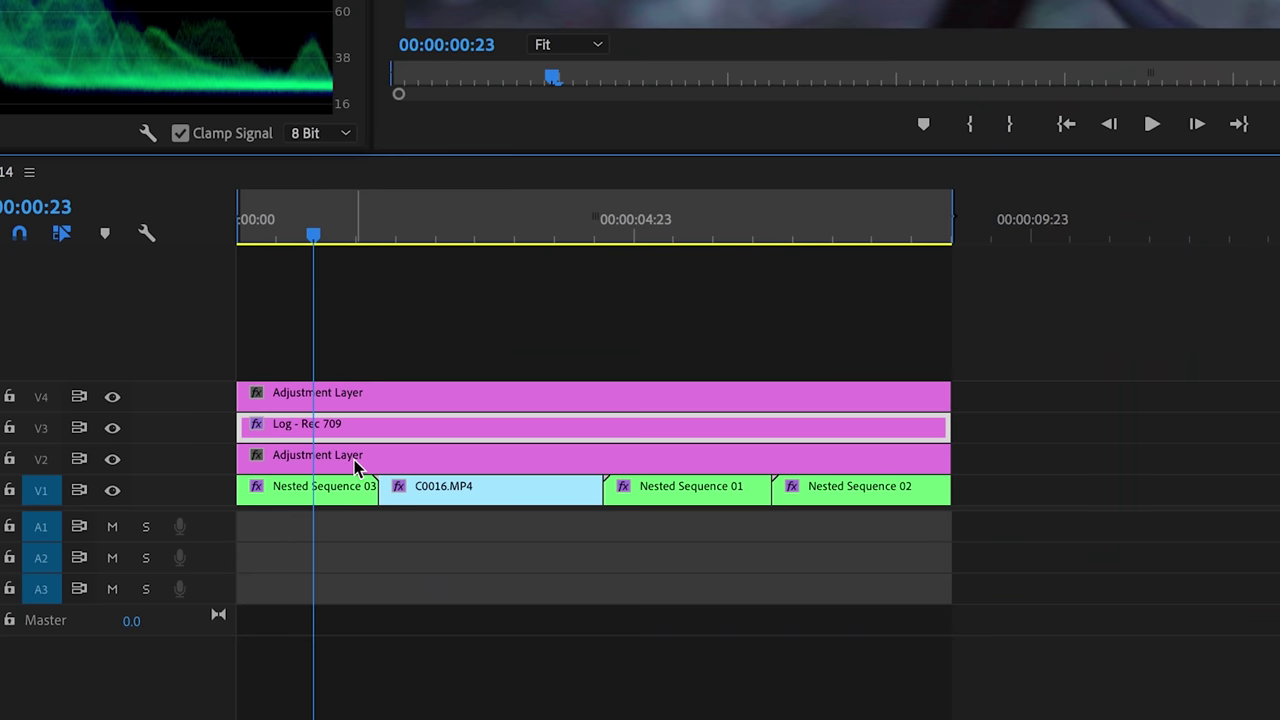
left_click(357, 468)
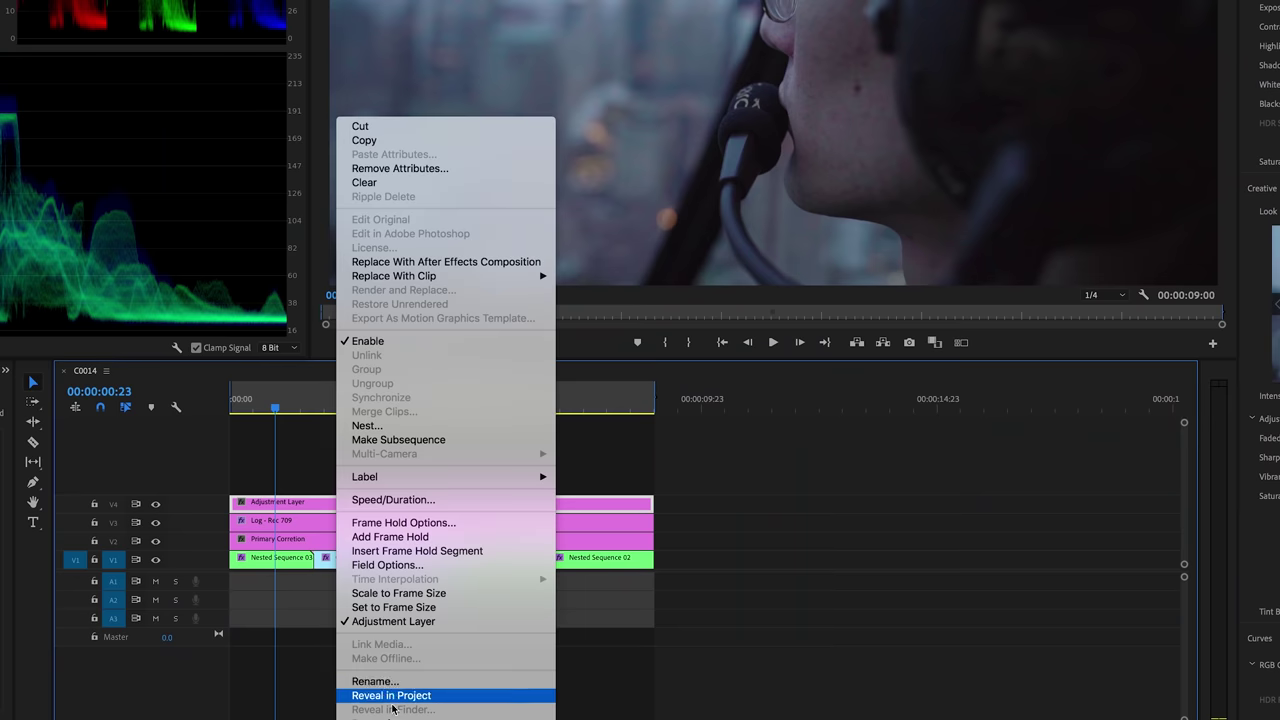
left_click(384, 686)
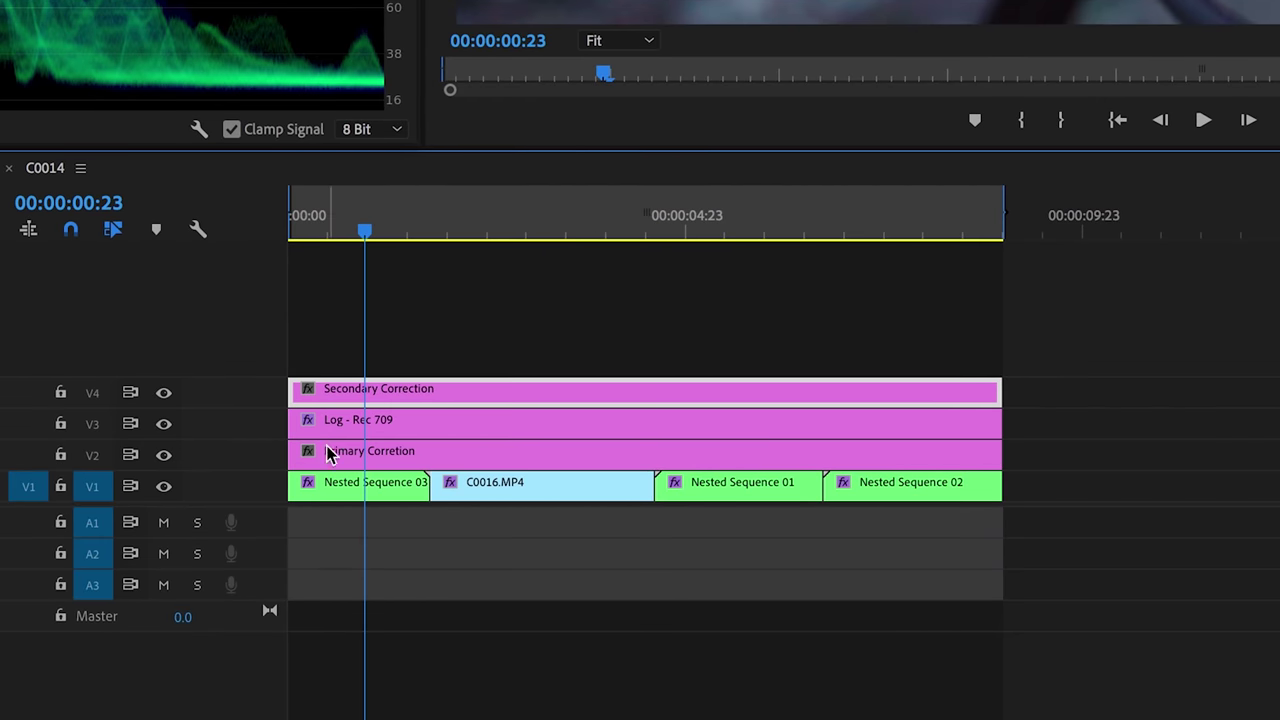
Step: Split the Primary Corretion layer where Nested Sequence 03 meets C0016.MP4, and check the remaining shots in the sequence
left_click(389, 455)
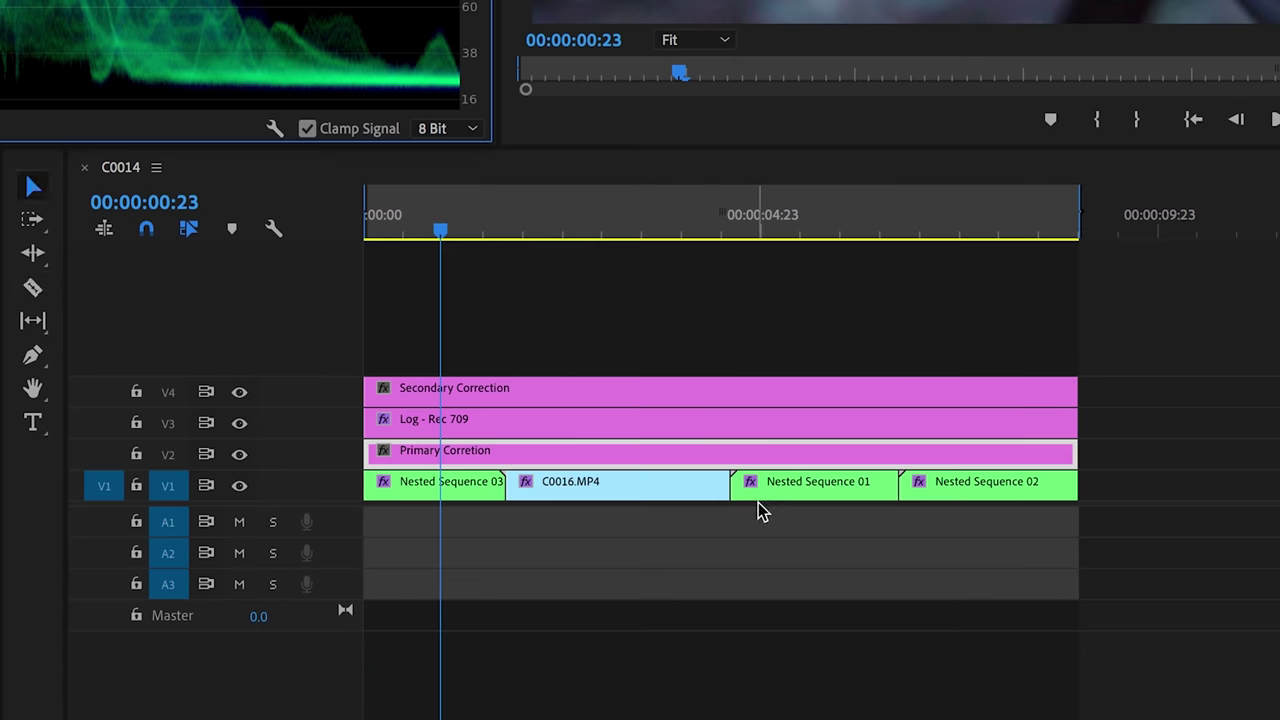
key("c")
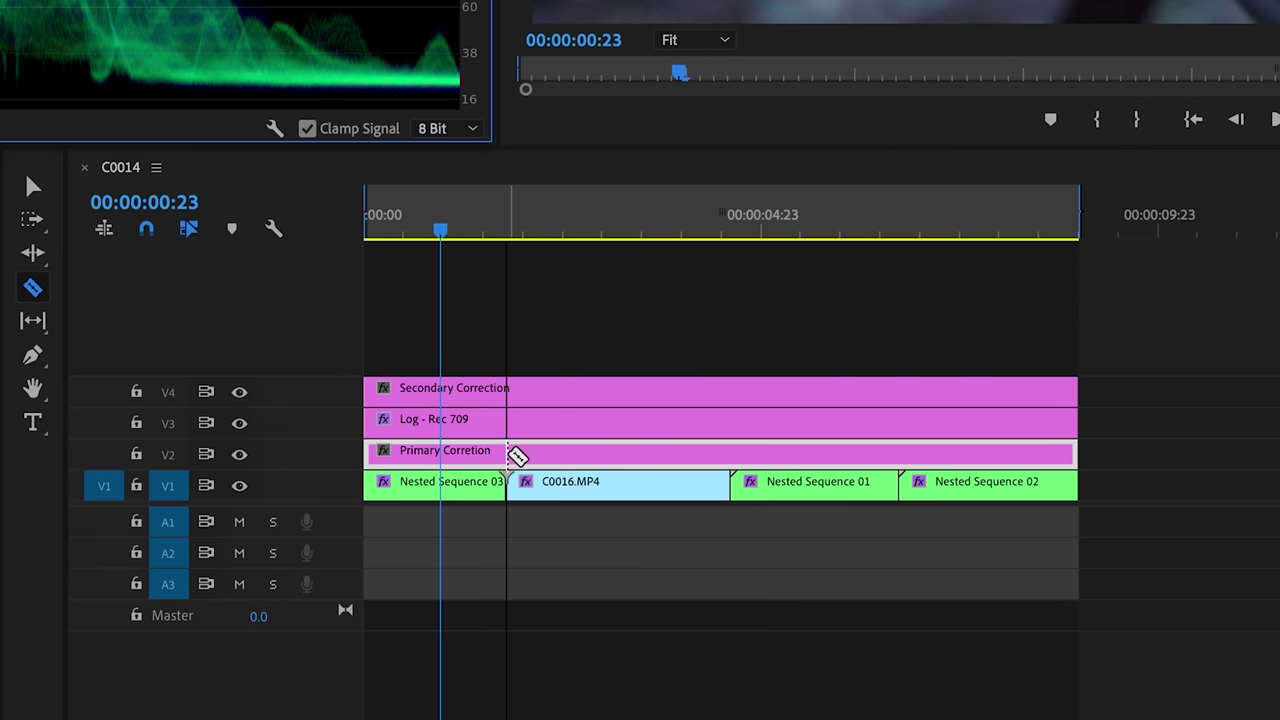
left_click(512, 455)
key("v")
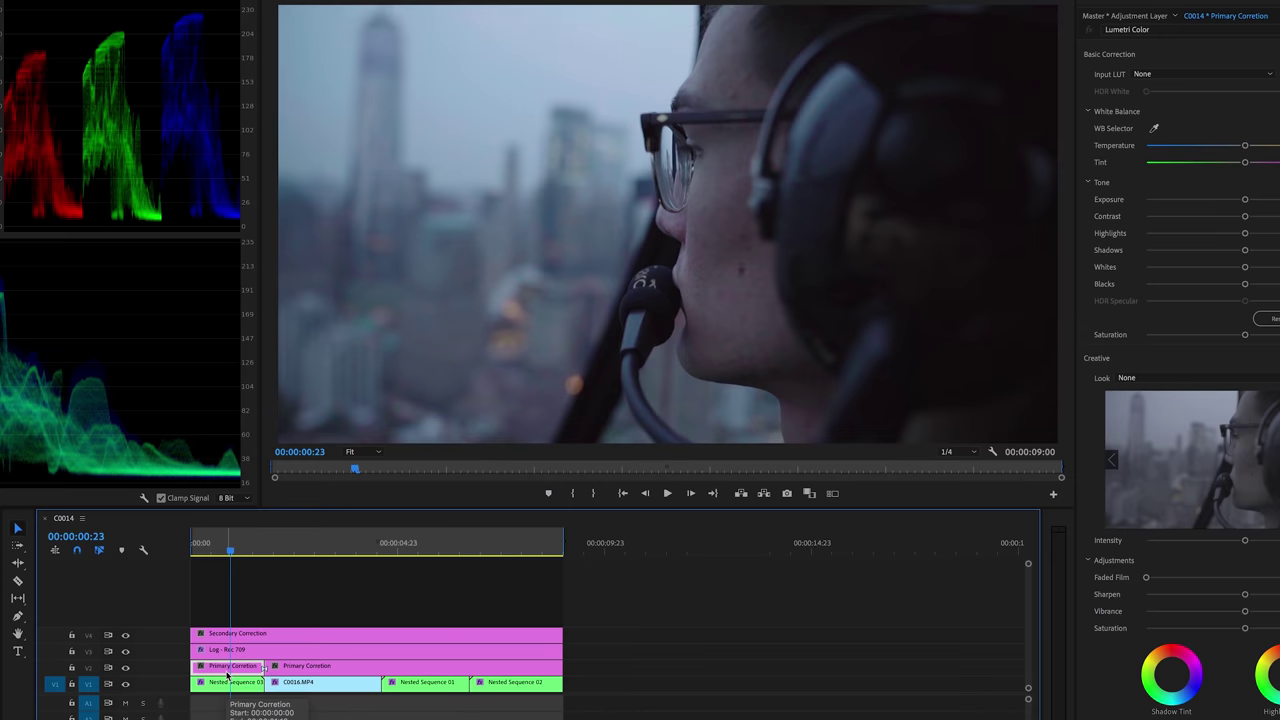
left_click(311, 551)
left_click(431, 546)
left_click(490, 546)
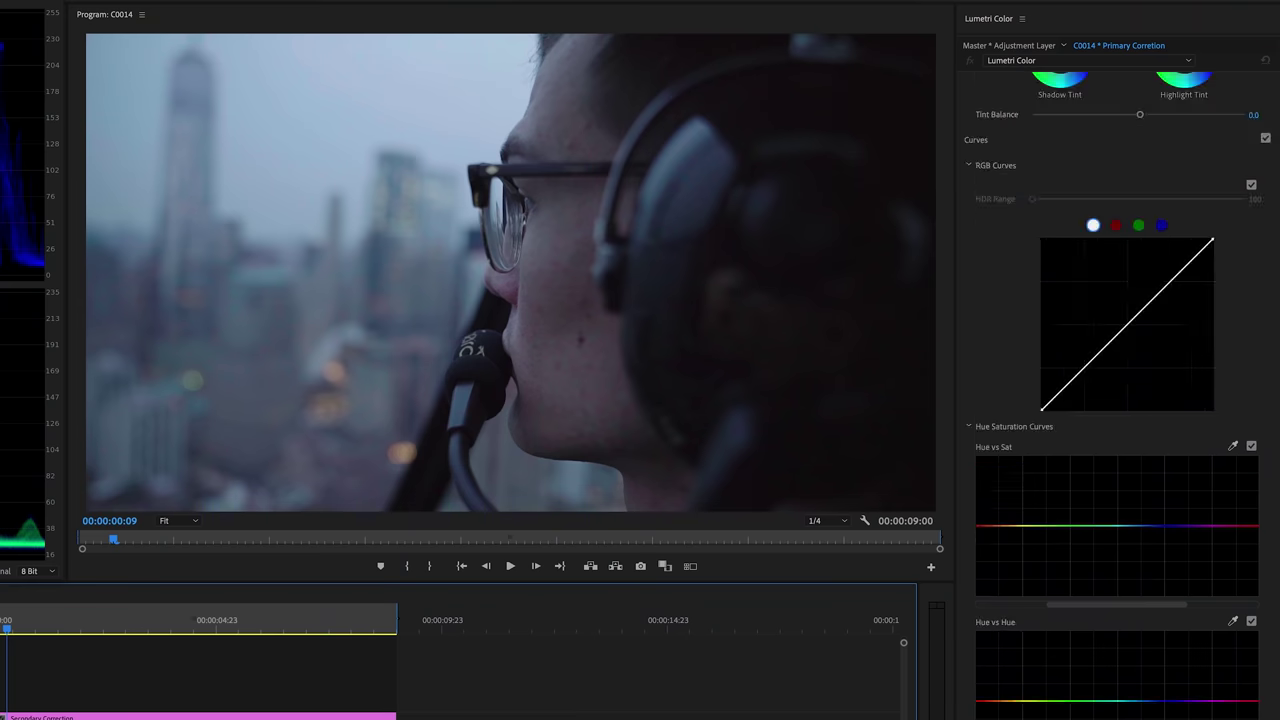
Step: Grade the first Primary Corretion segment with Temperature 19.1, Tint -4.3, Highlights 25.1 and Shadows 9.7
scroll(1115, 390, "up", 10)
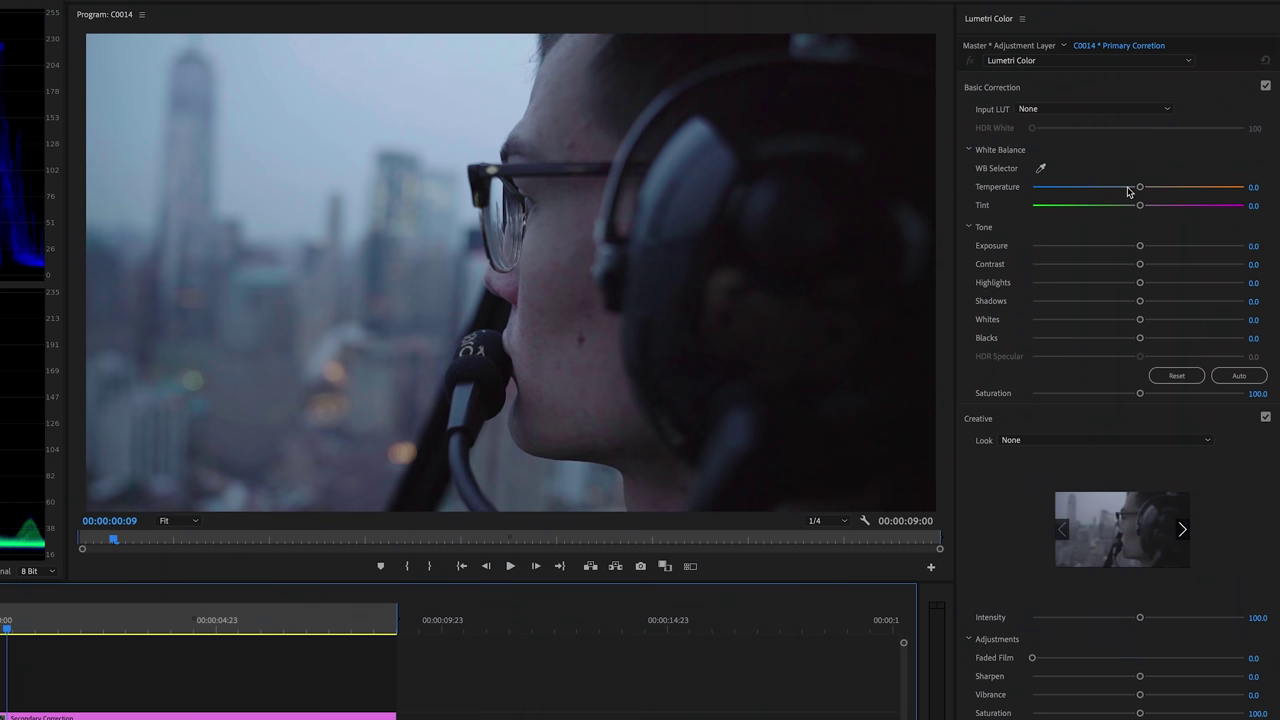
left_click_drag(1136, 190, 1151, 190)
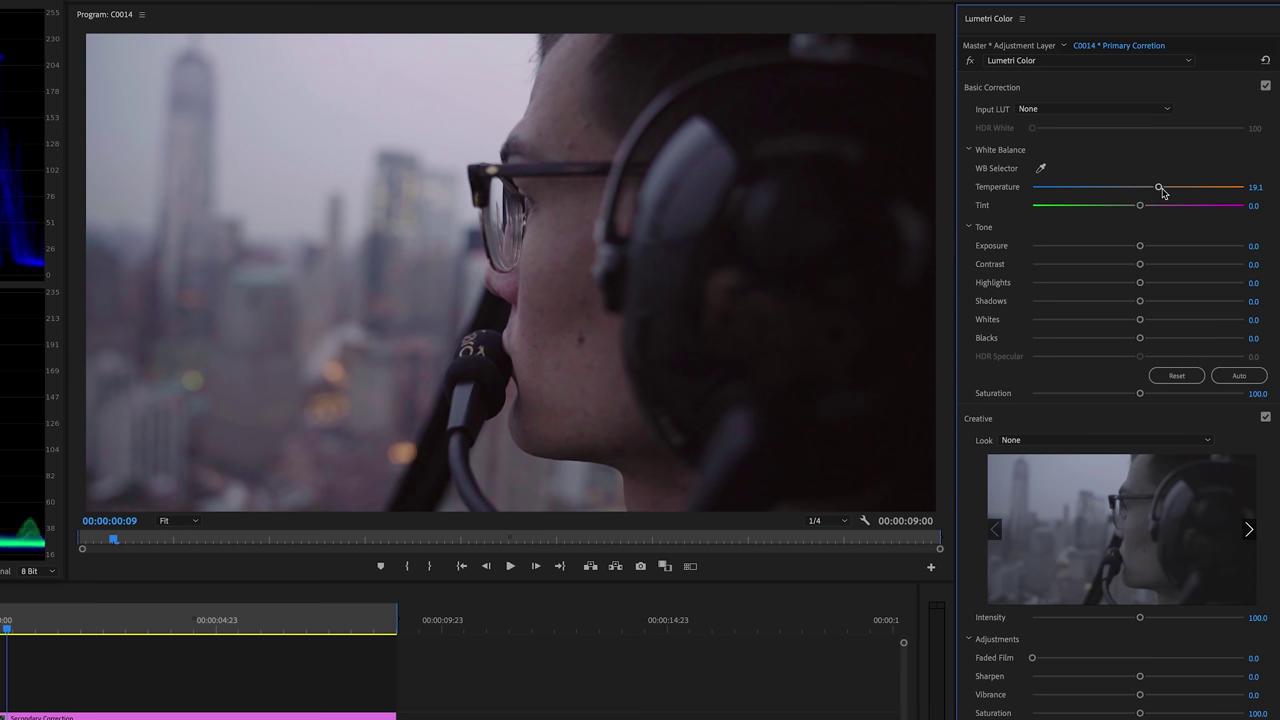
left_click_drag(1140, 207, 1132, 210)
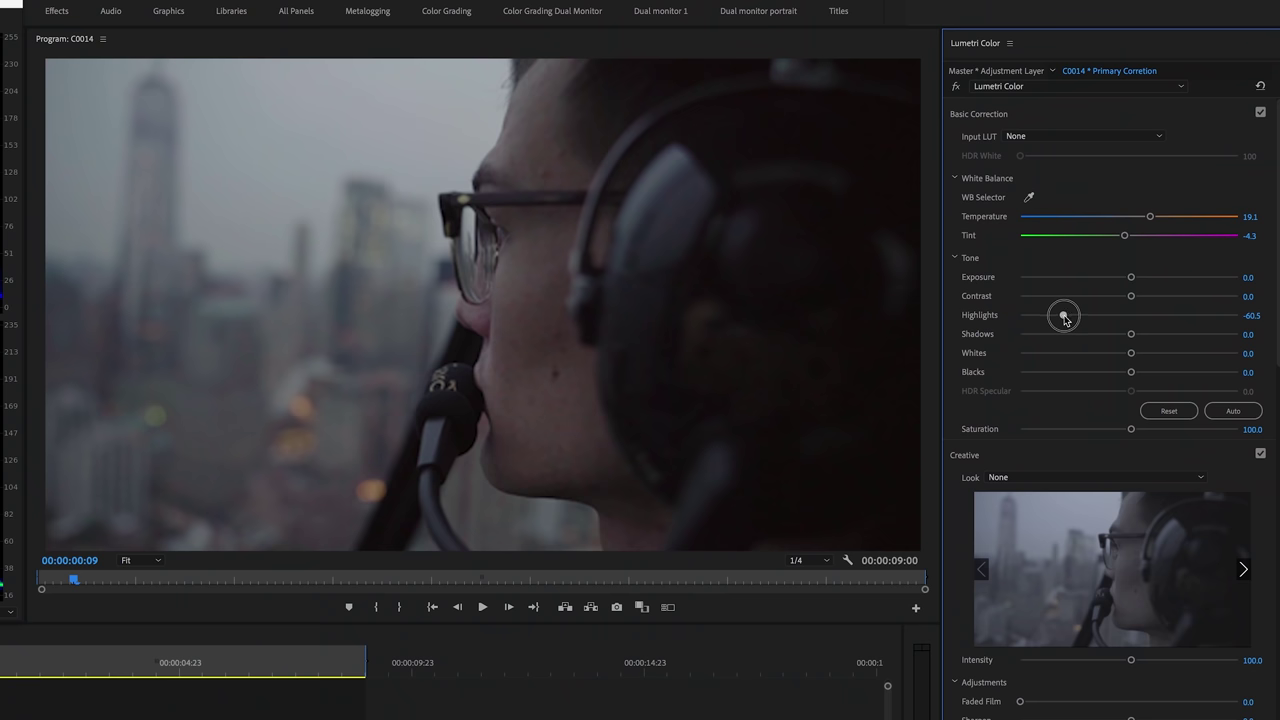
left_click_drag(1063, 317, 1154, 319)
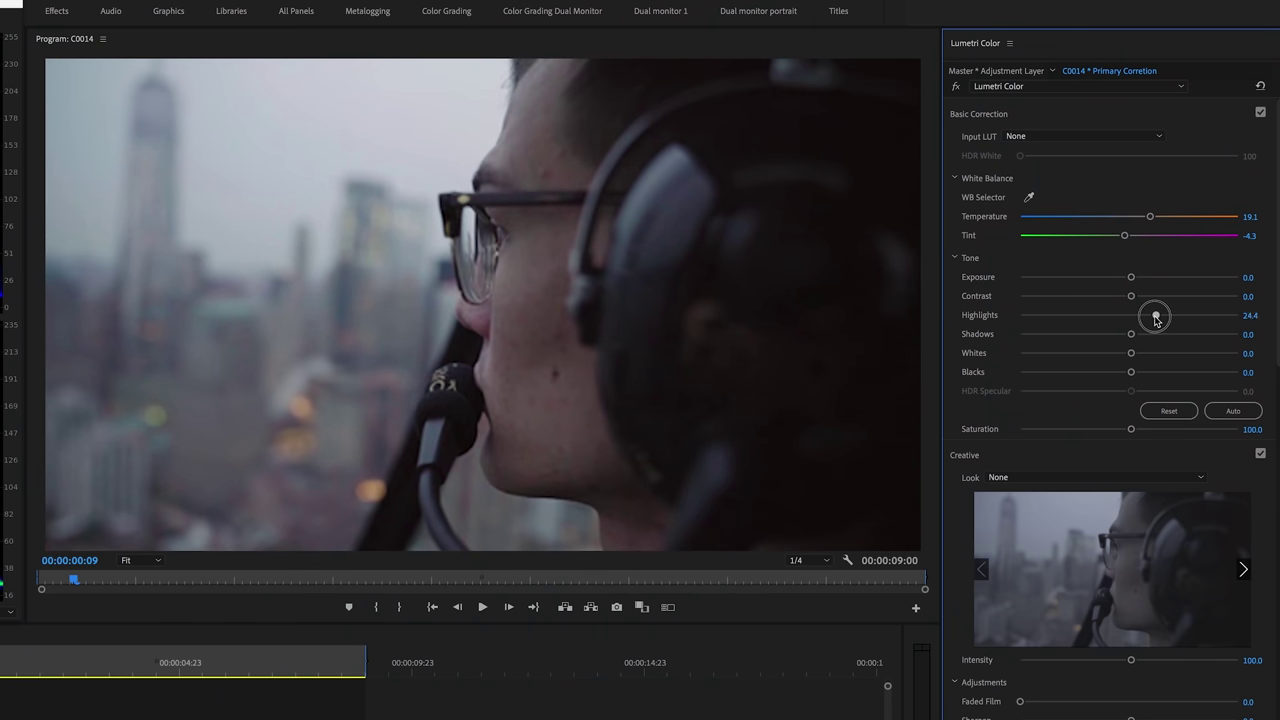
left_click_drag(1138, 342, 1140, 340)
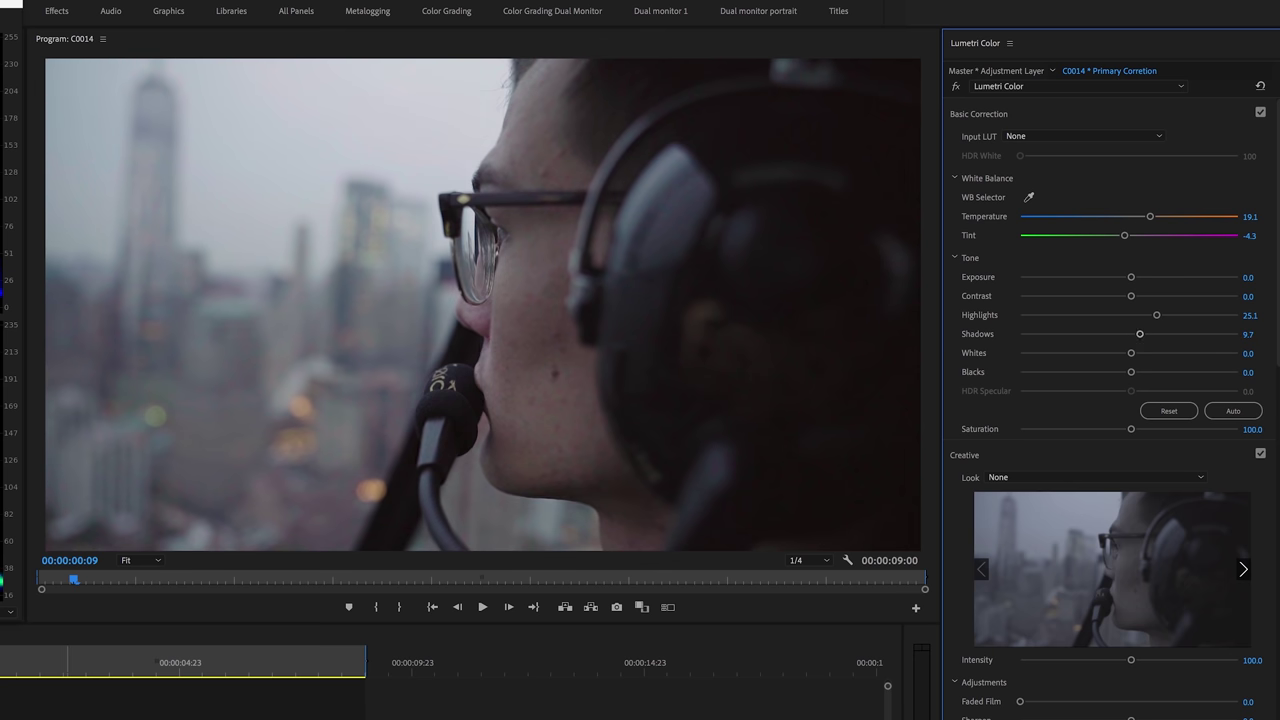
Step: Open a Reference Monitor showing the headset shot at 00:00:01:01 and position its window above the Lumetri Scopes
left_click(88, 668)
left_click_drag(130, 670, 171, 672)
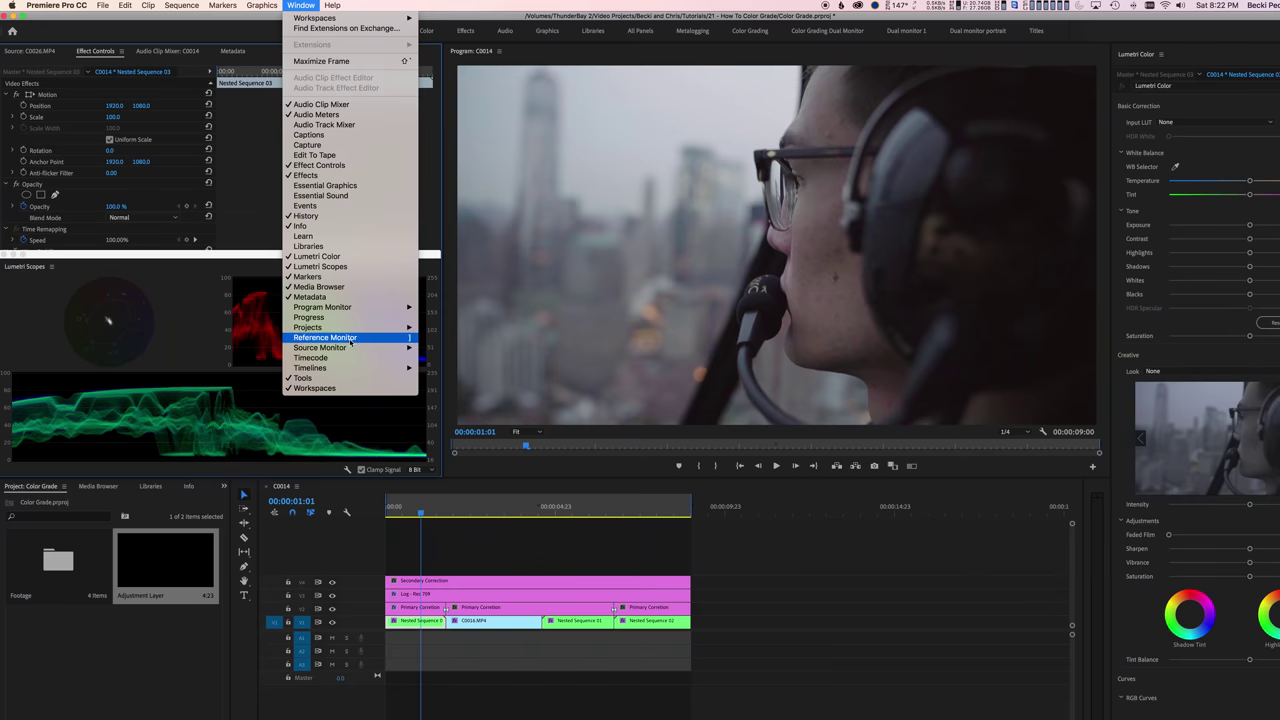
left_click(325, 337)
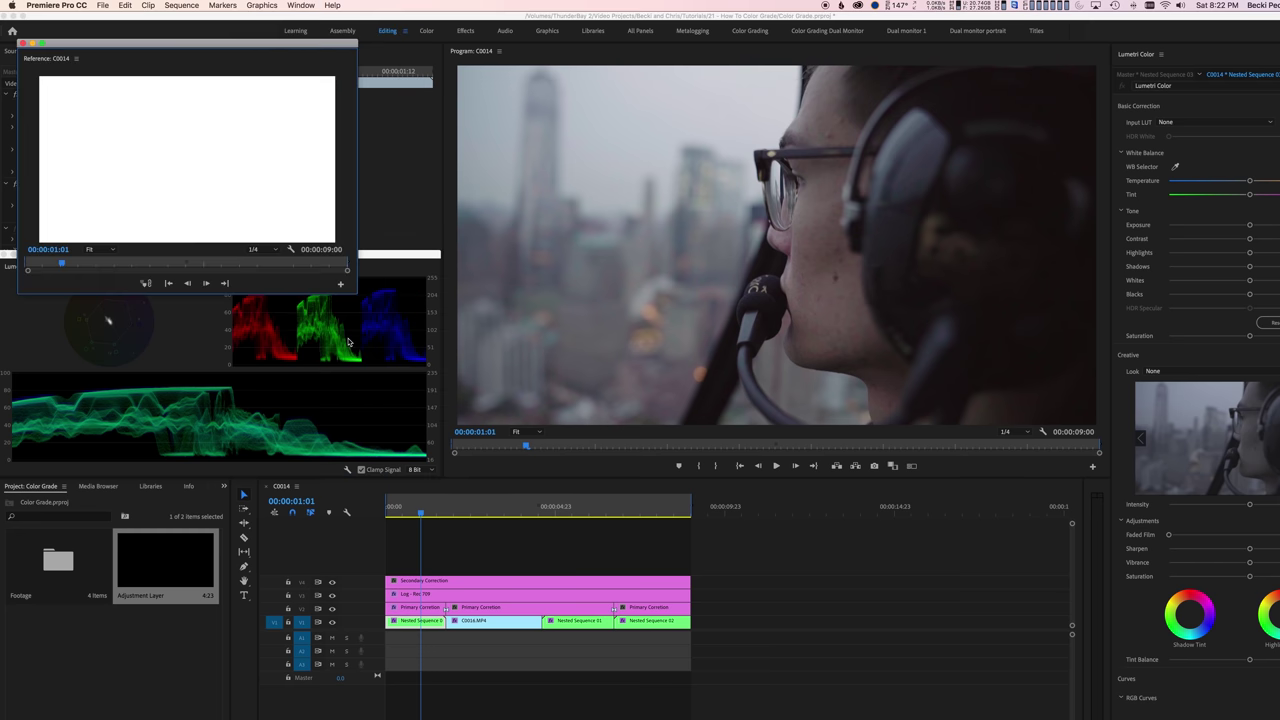
left_click(419, 620)
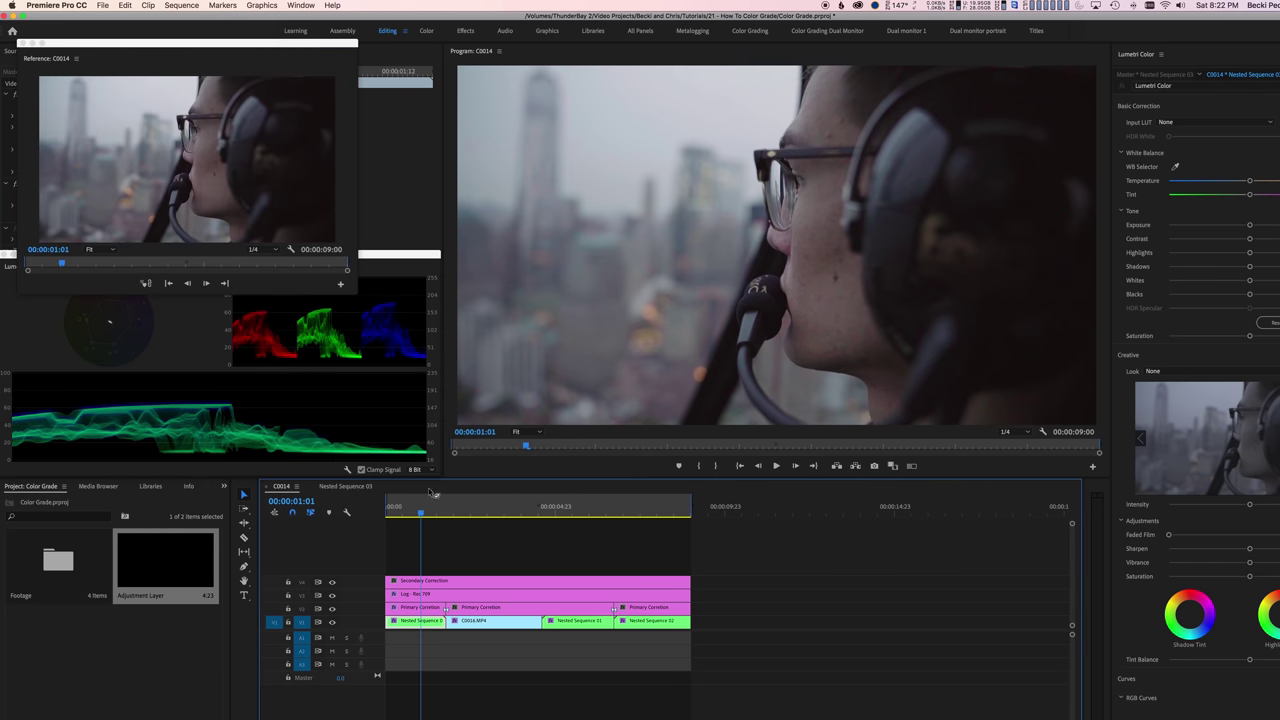
left_click_drag(233, 45, 227, 33)
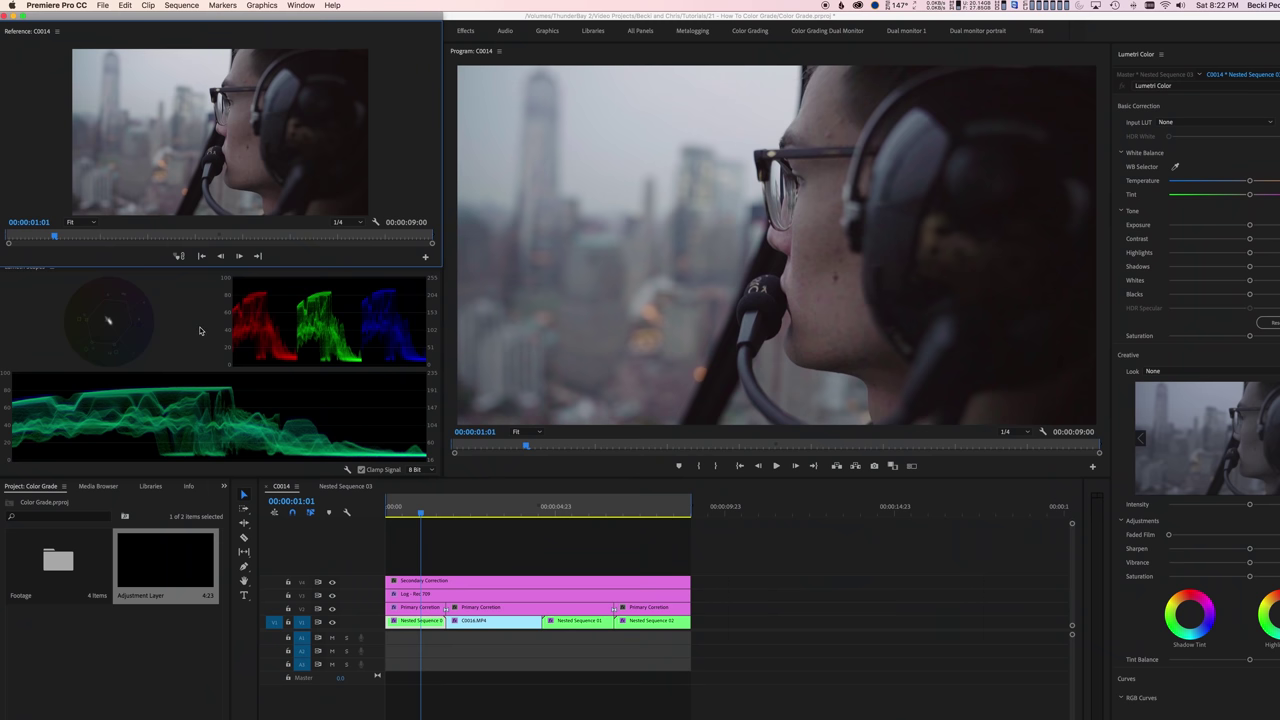
Step: On the Primary Corretion segment above C0016.MP4, set Exposure to -0.3, Highlights to -11.7, Shadows to -3.0 and Blacks to -1.7
left_click(492, 611)
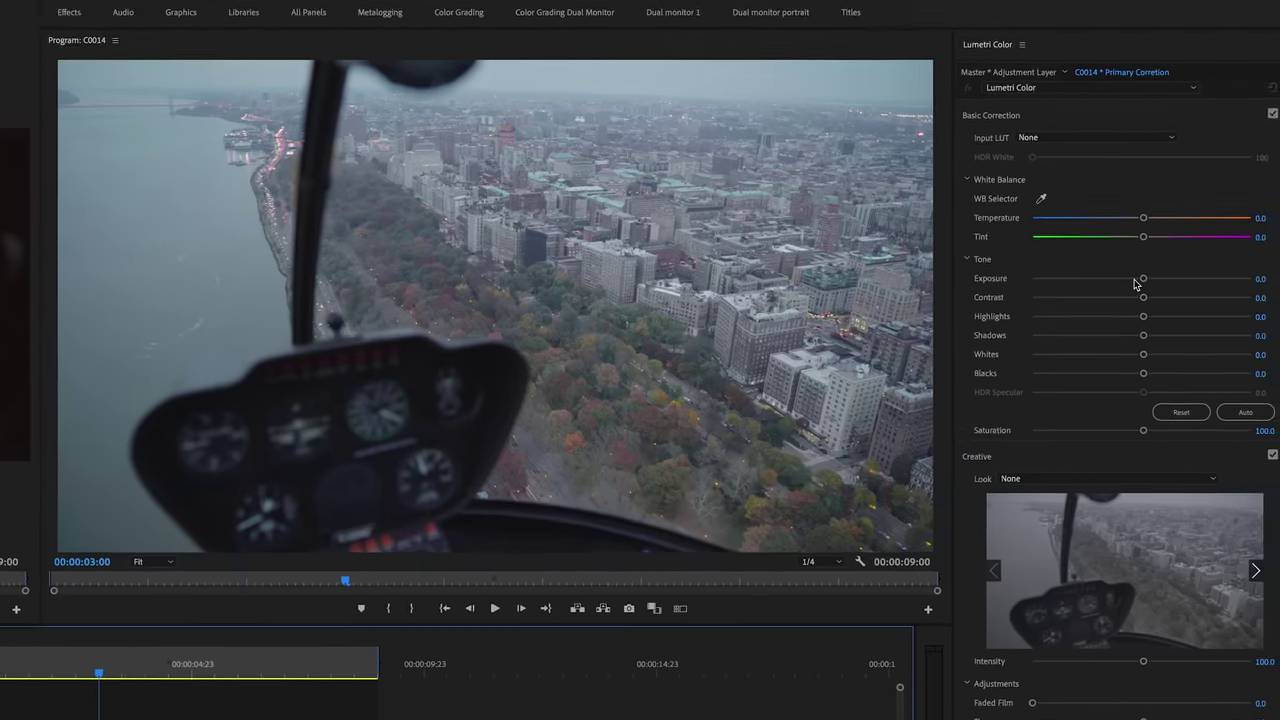
left_click(1136, 280)
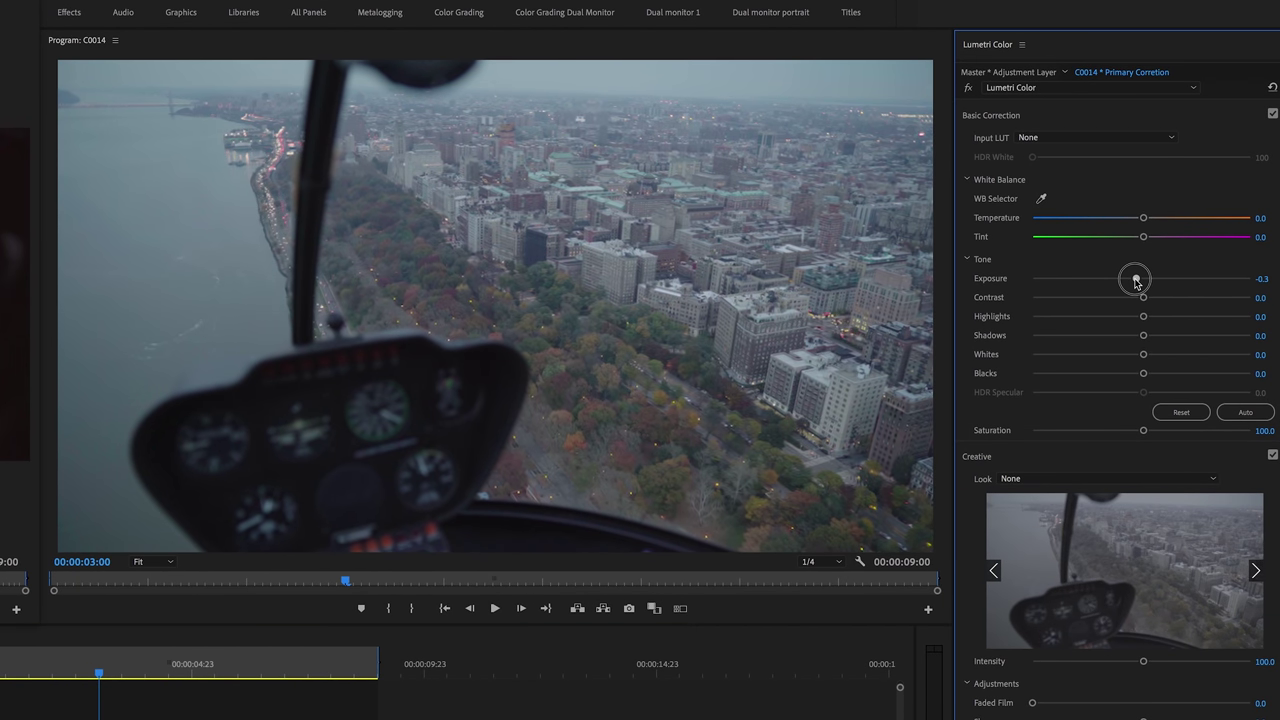
left_click_drag(1140, 317, 1128, 320)
left_click_drag(1142, 339, 1140, 341)
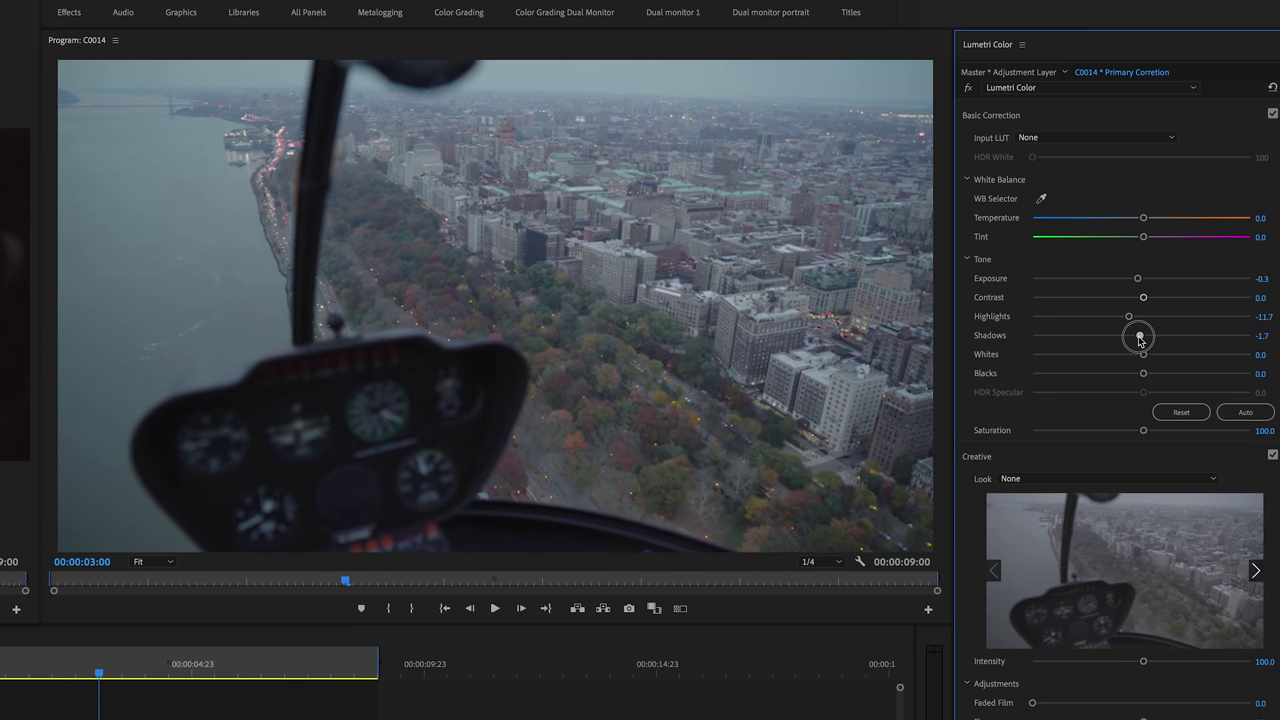
left_click_drag(1142, 375, 1139, 375)
Step: Refine the C0016.MP4 correction with Temperature 4.3, Tint 0.3, Contrast 17.7 and Blacks -13.7
left_click_drag(1145, 219, 1147, 220)
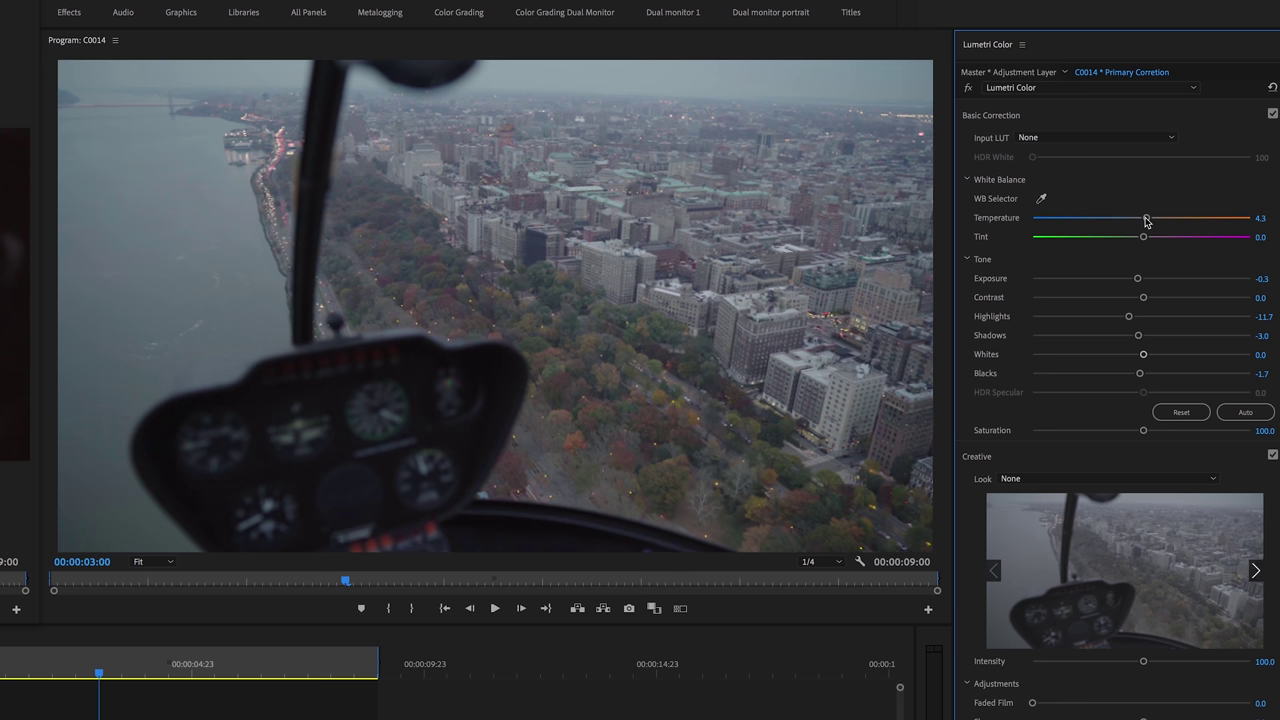
left_click_drag(1143, 238, 1143, 238)
left_click_drag(1143, 297, 1158, 300)
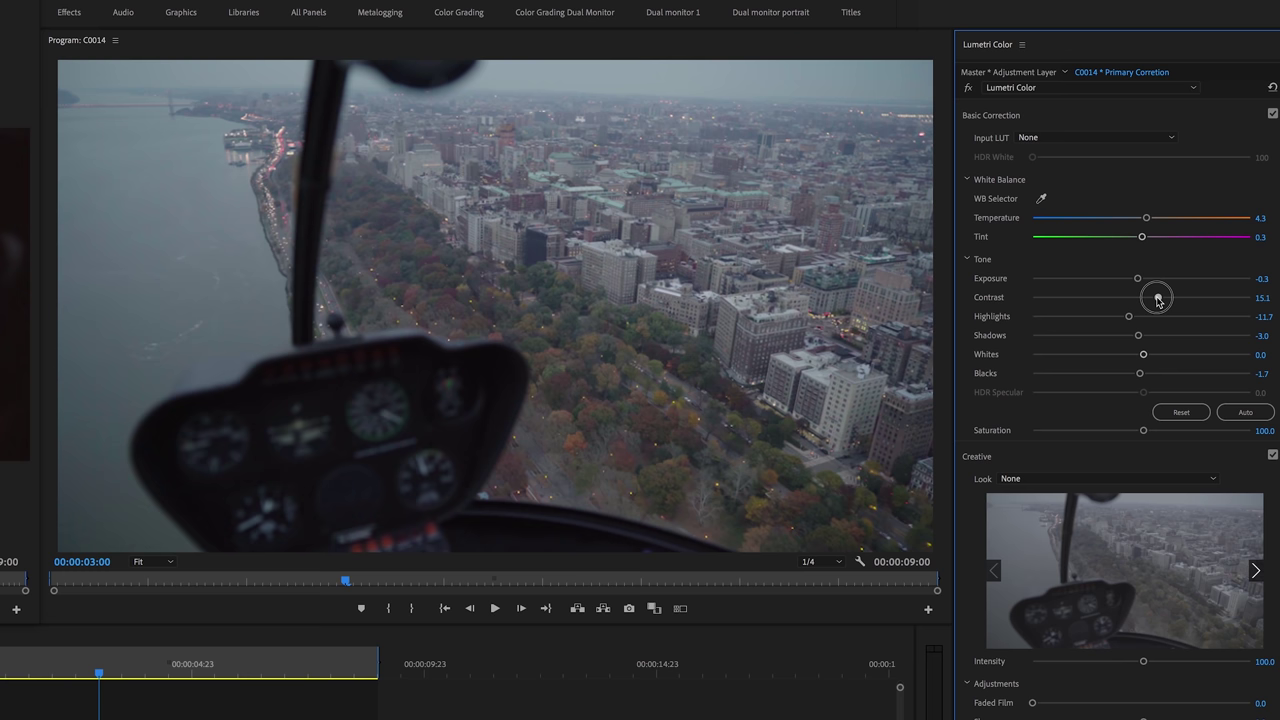
left_click(1129, 372)
Step: Go to the bridge shot and split the Primary Corretion layer at the start of Nested Sequence 01
left_click(221, 672)
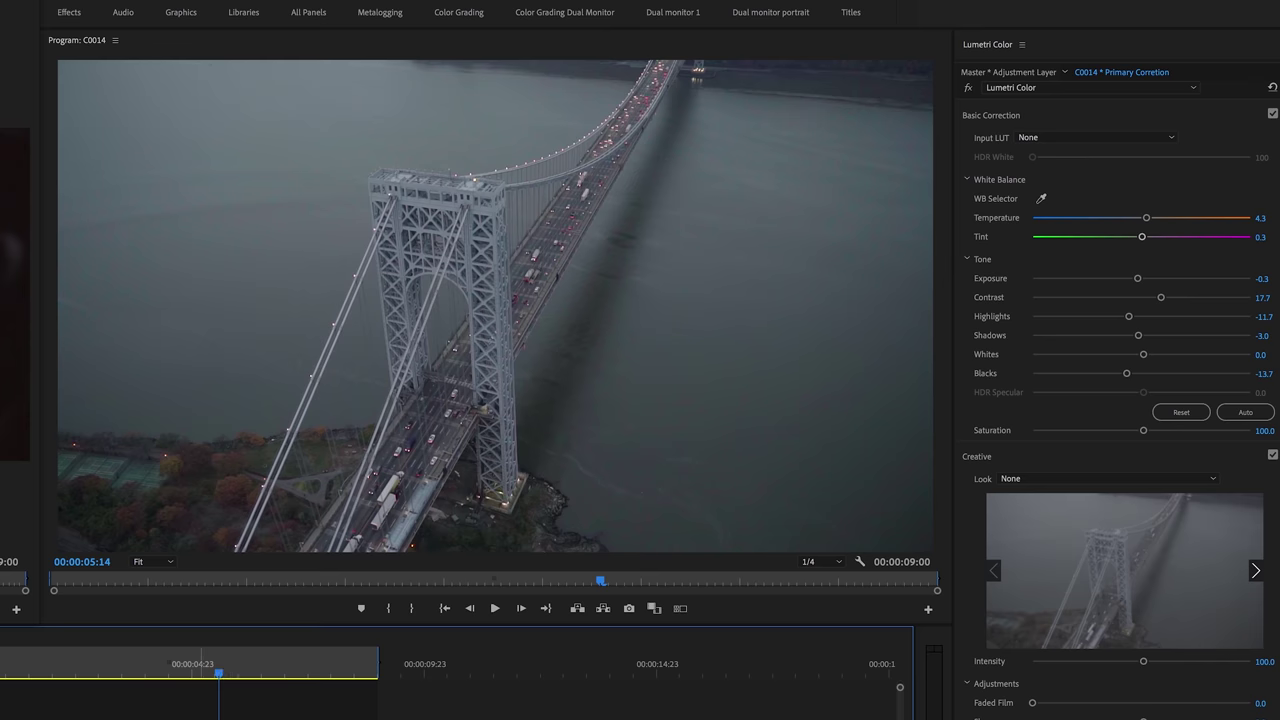
key("c")
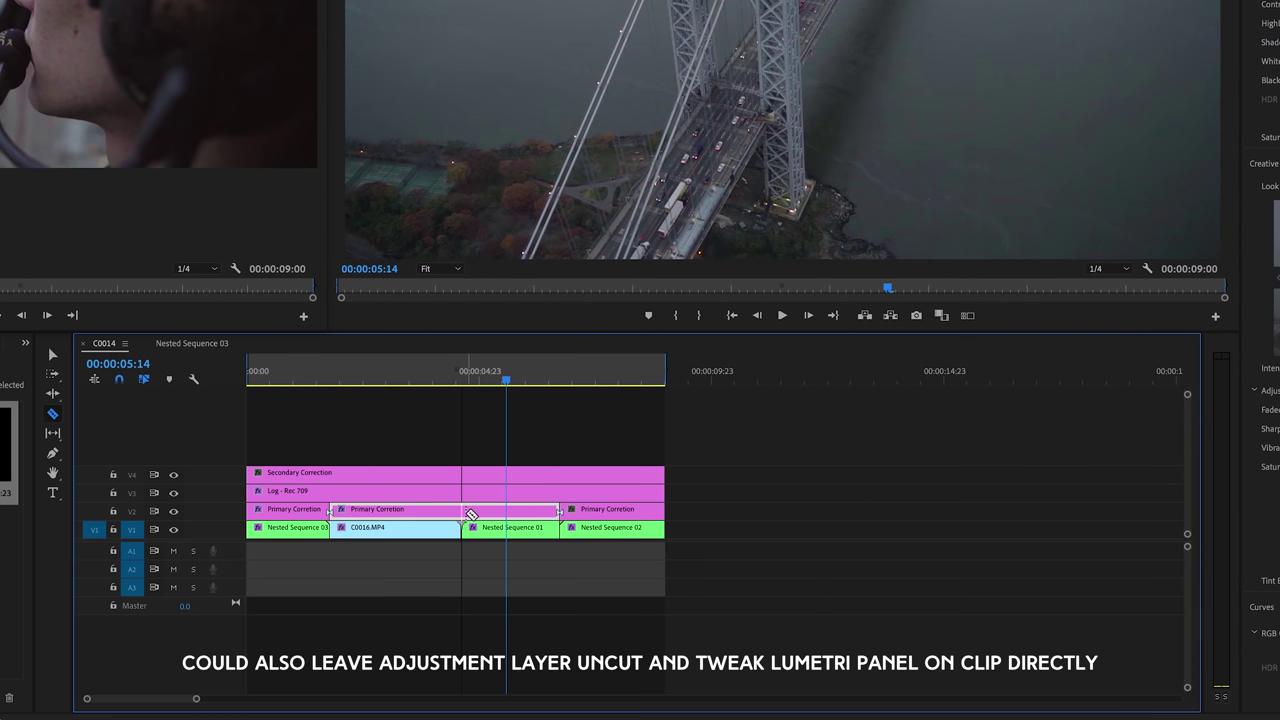
left_click(462, 512)
key("v")
Step: On the bridge shot's Primary Corretion segment, set Contrast to 5.7, Exposure to -0.5, Highlights to -1.7 and Shadows to -6.4
left_click(485, 512)
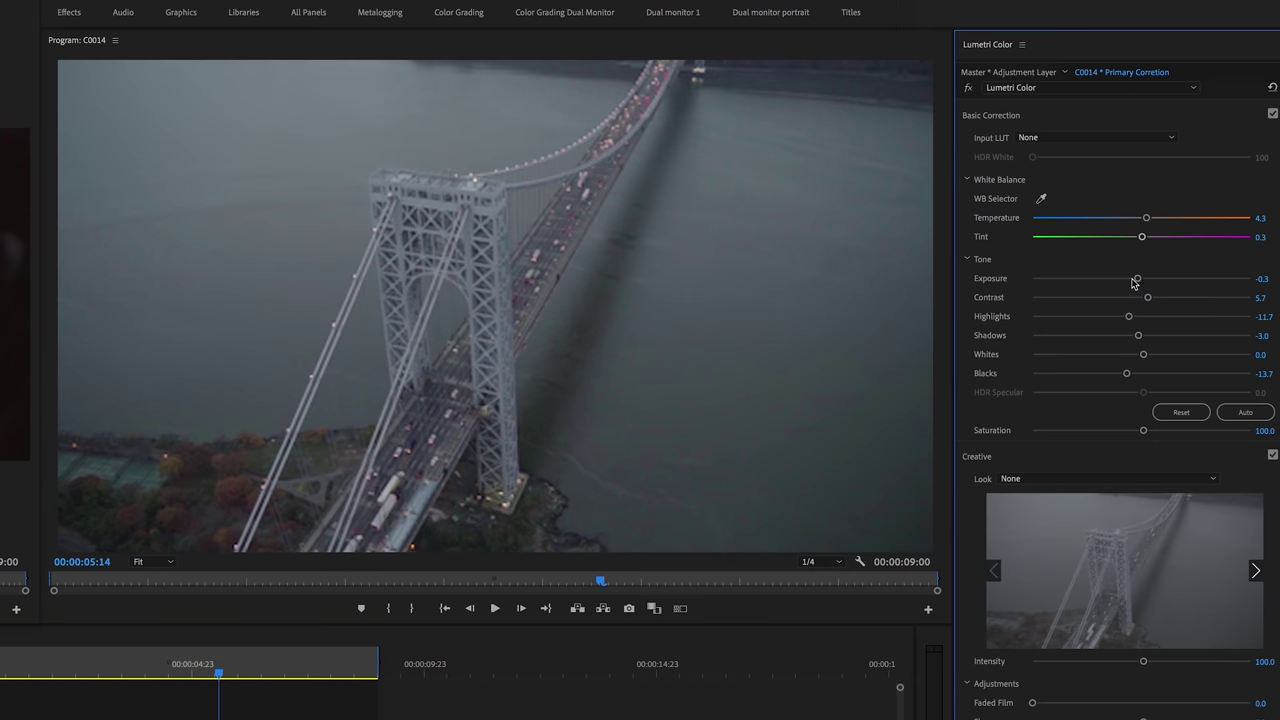
left_click_drag(1133, 280, 1130, 280)
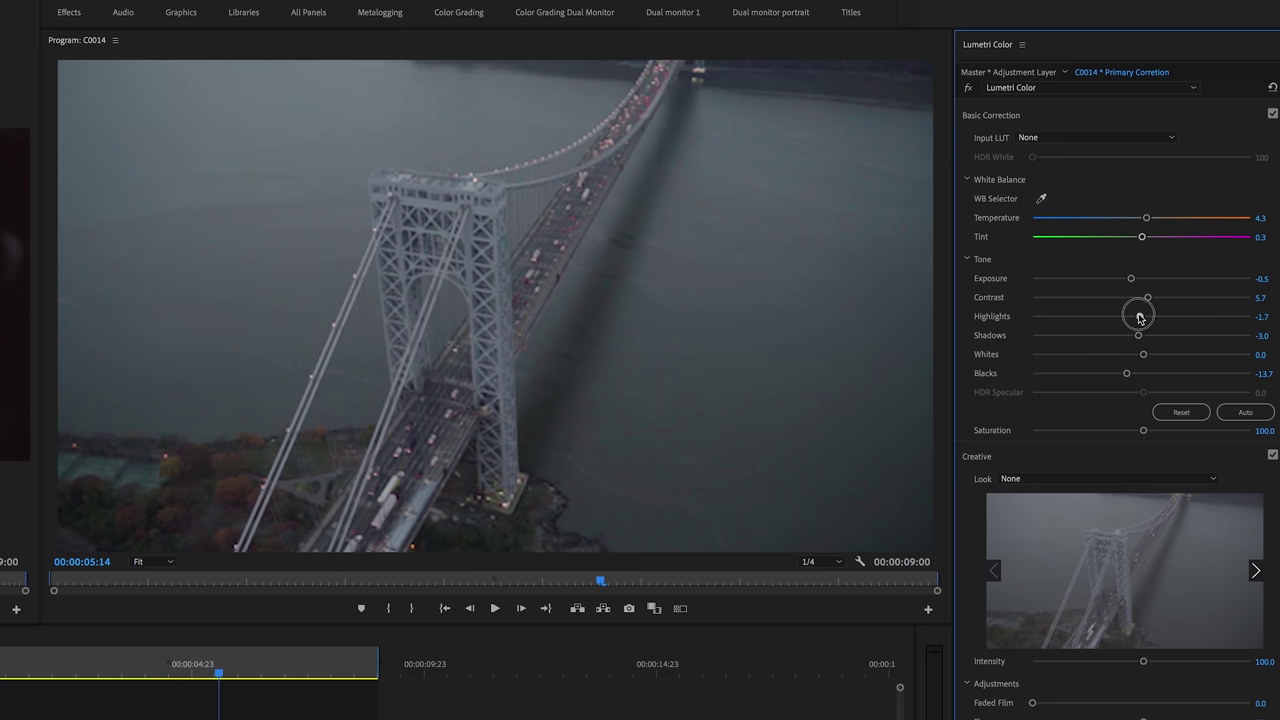
left_click_drag(1138, 336, 1136, 340)
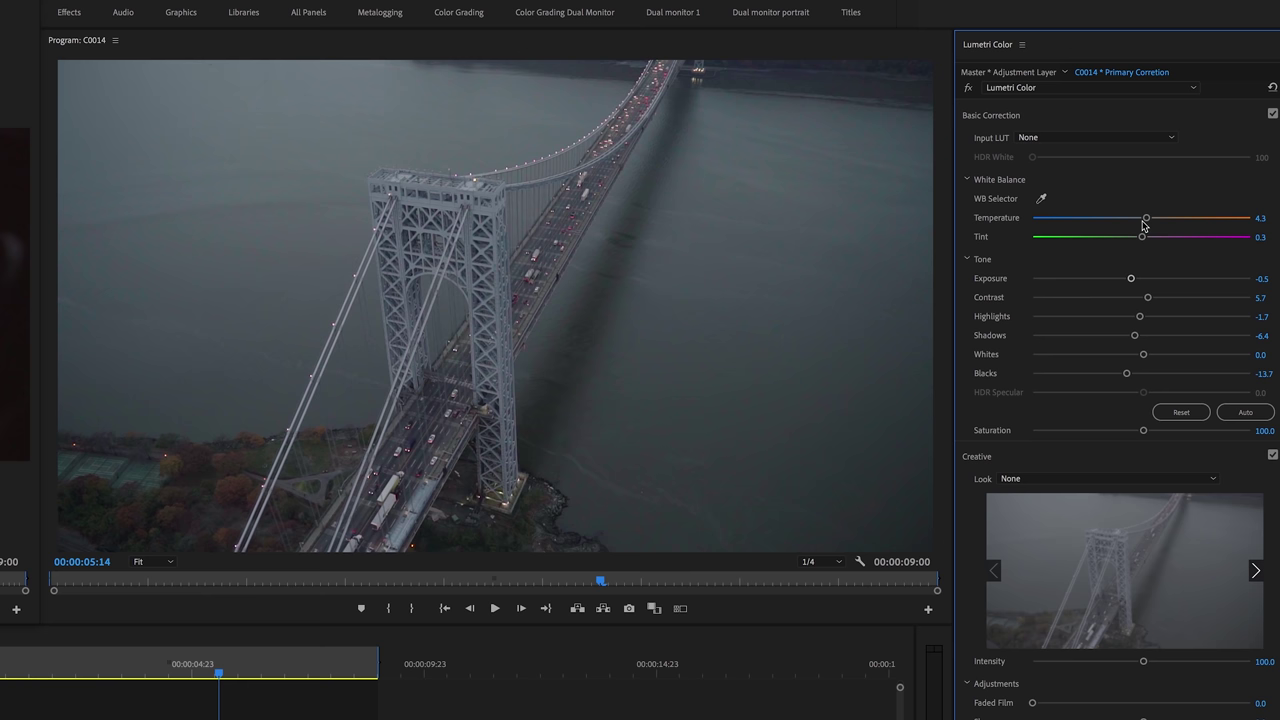
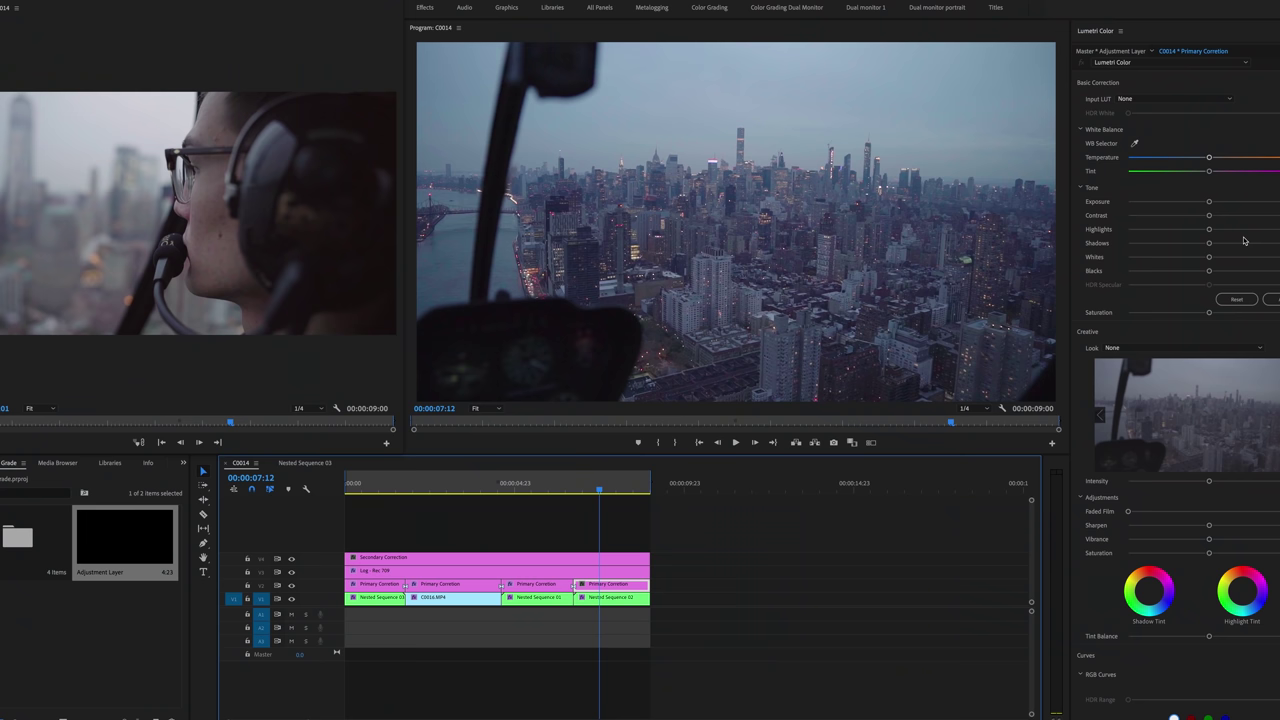
Step: On the skyline shot's Primary Corretion segment, set Exposure to -0.1, Shadows to -13.0 and Blacks to -1.7, and adjust Temperature and Tint to neutralize the blue-purple cast
left_click(1207, 203)
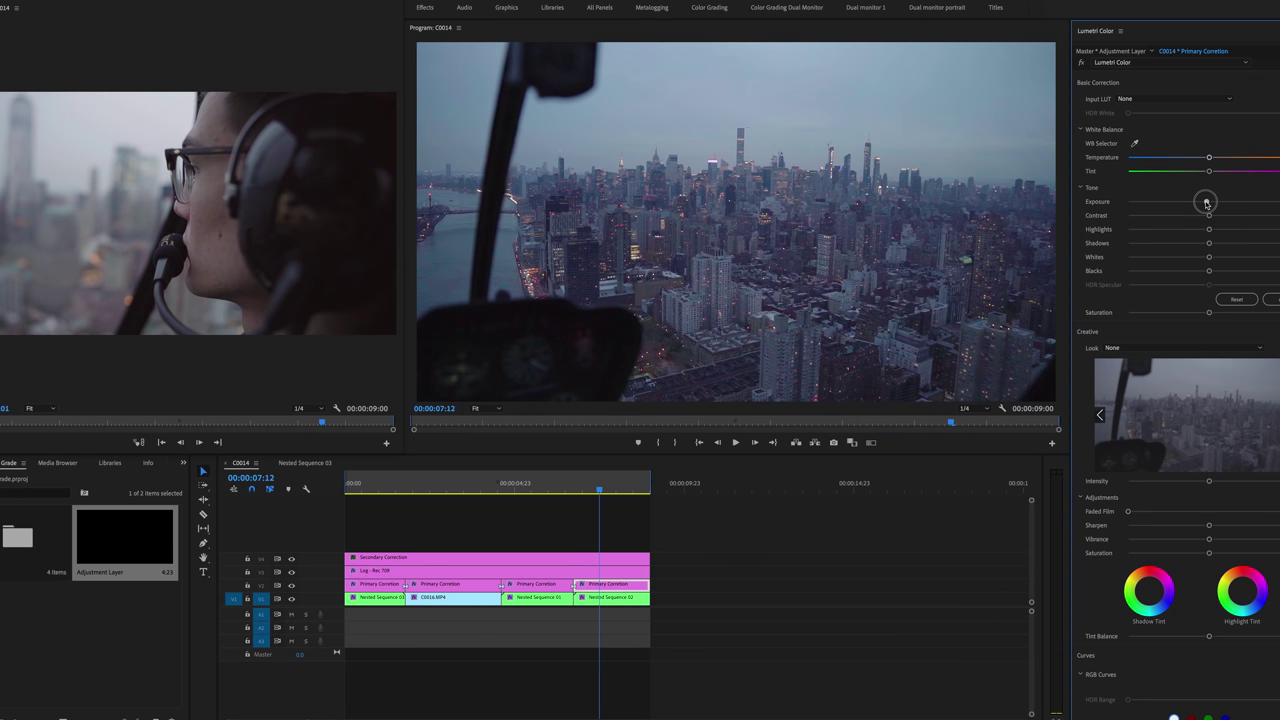
left_click(1200, 243)
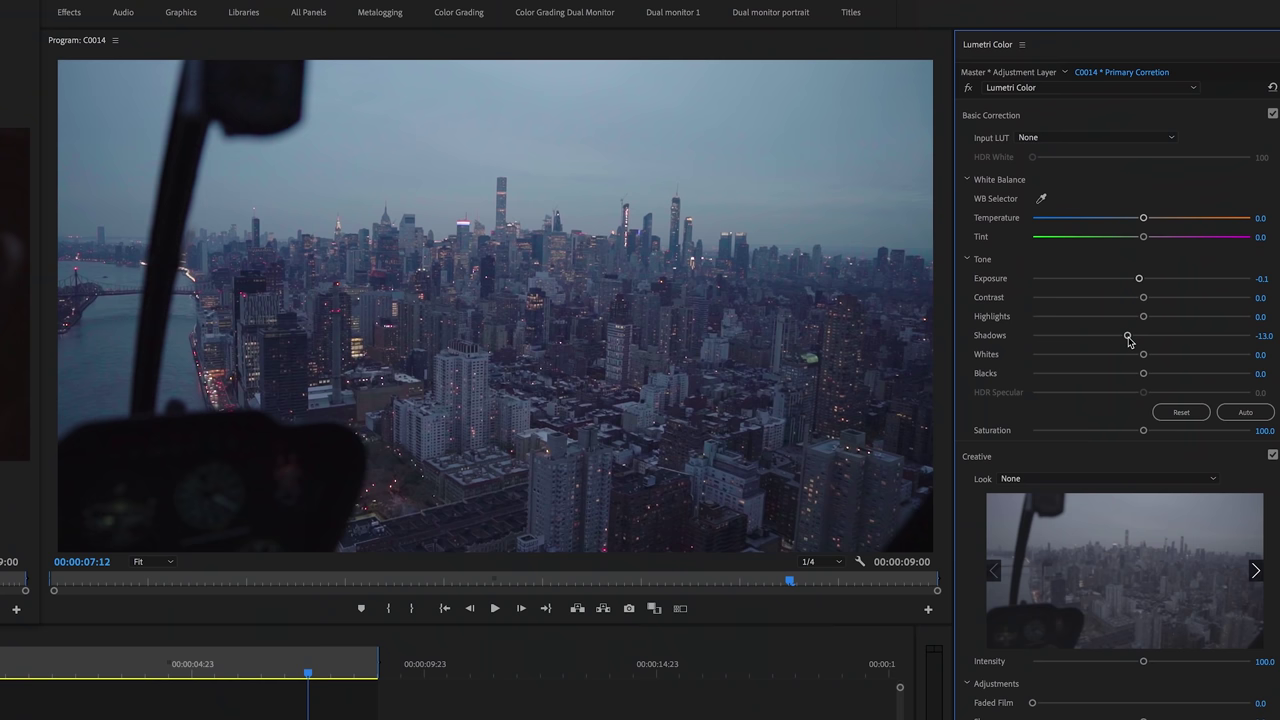
left_click_drag(1143, 373, 1139, 373)
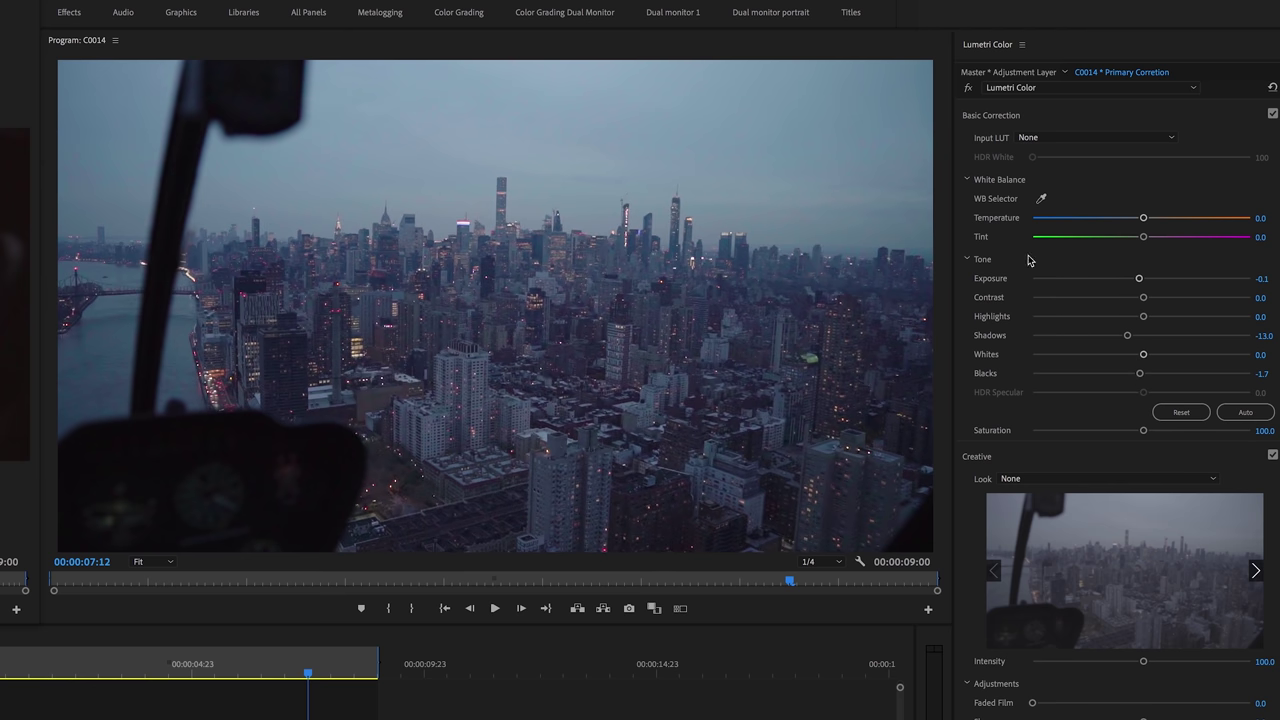
mouse_move(1145, 219)
left_mouse_down()
mouse_move(1155, 226)
mouse_move(1136, 242)
mouse_move(1166, 220)
mouse_move(1135, 239)
left_mouse_up()
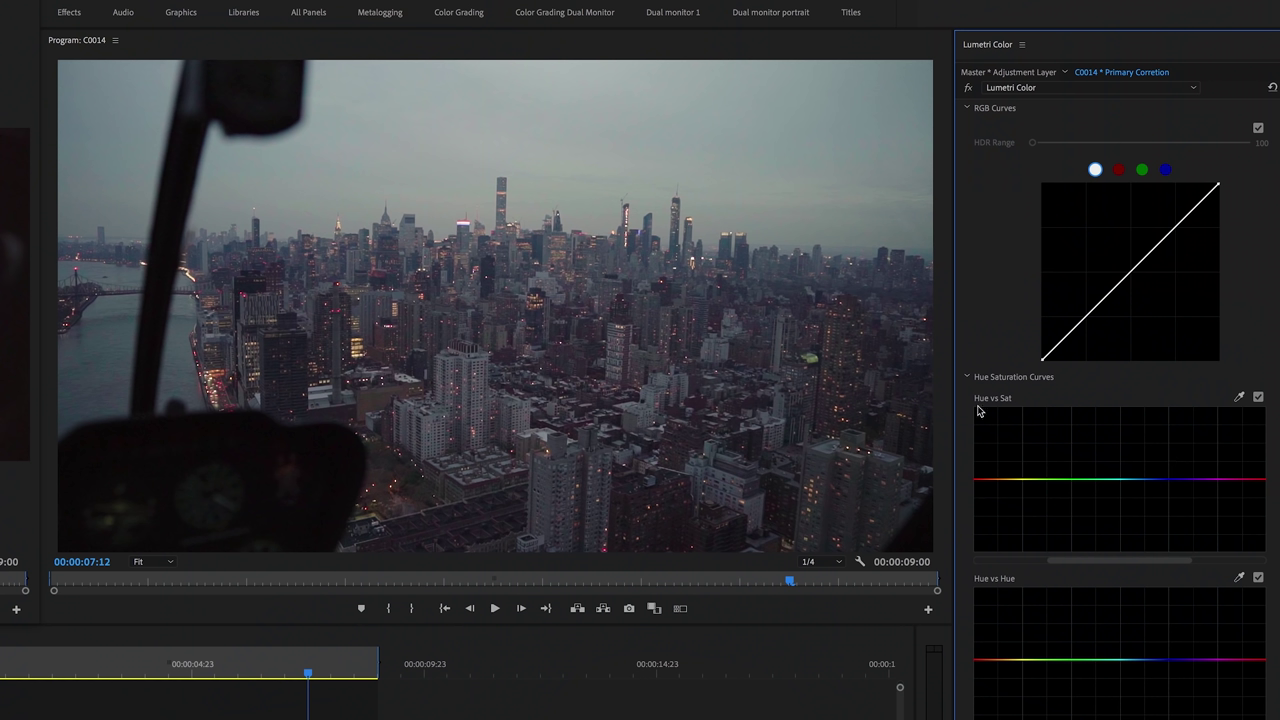
Step: Pull down the blue-to-purple range on the skyline shot's Hue vs Sat curve to desaturate those hues
left_click(1165, 484)
left_click_drag(1201, 480, 1202, 495)
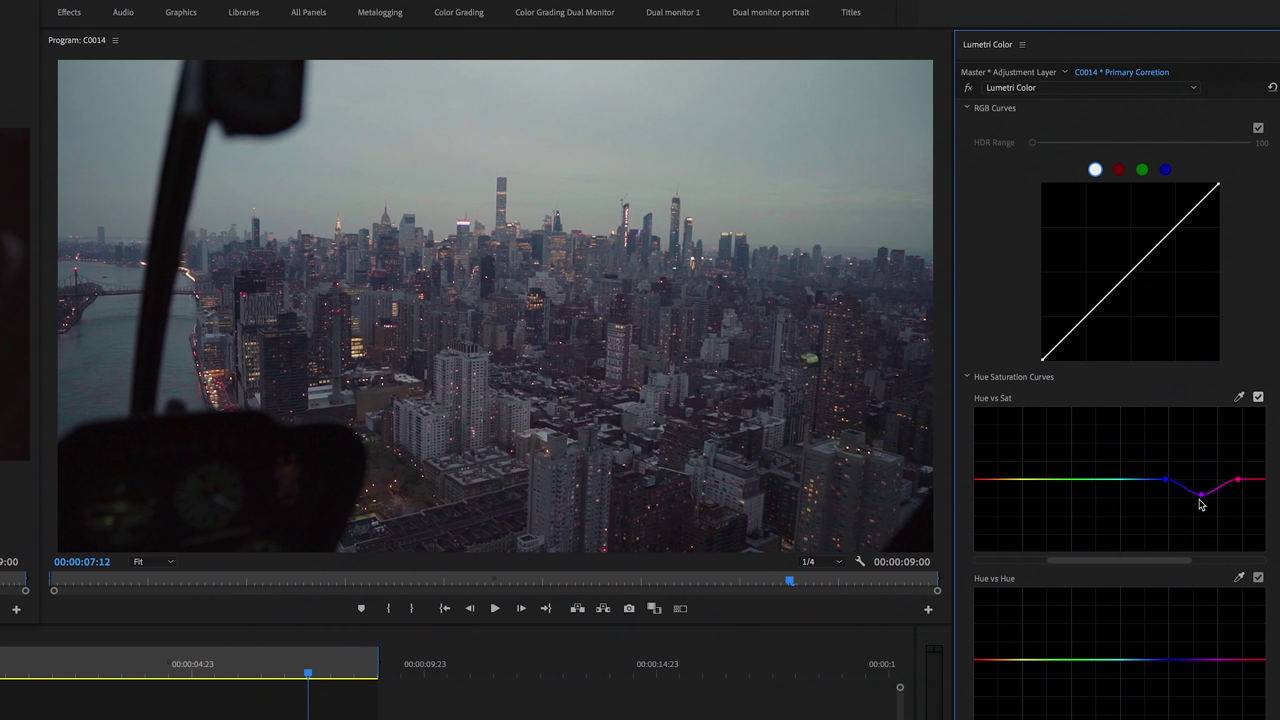
left_click_drag(1200, 505, 1205, 541)
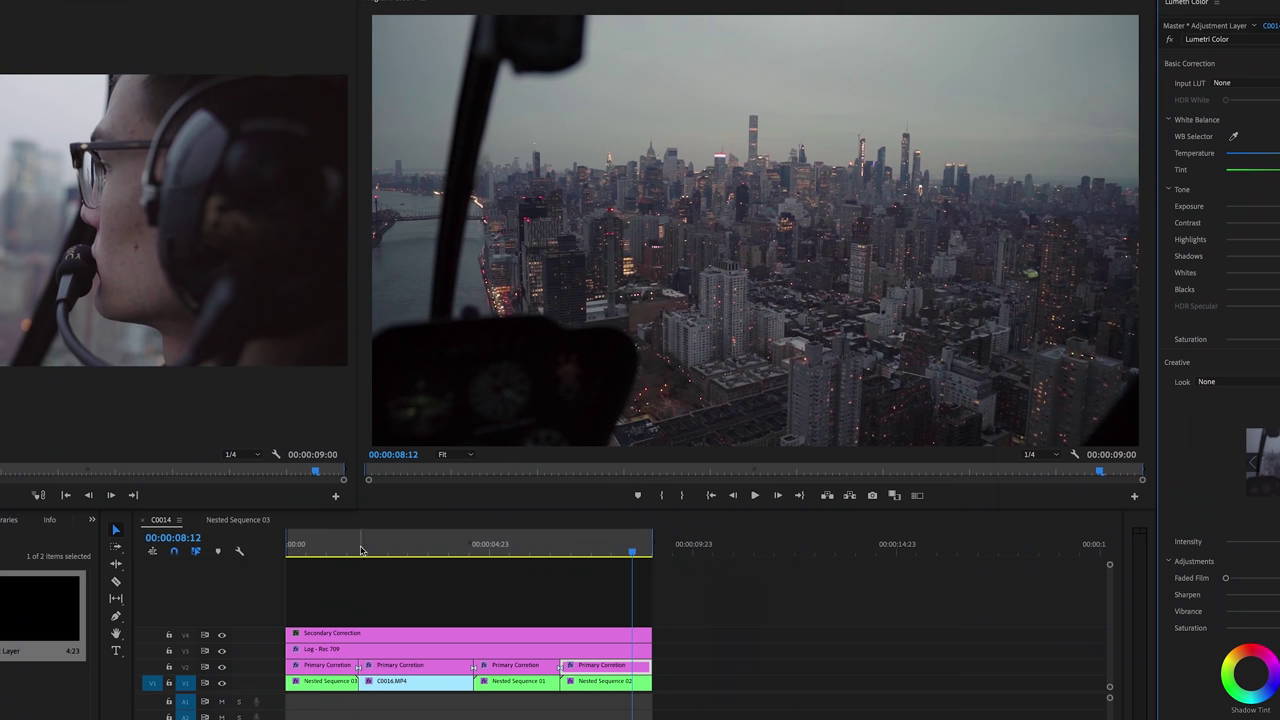
Step: Go to the first shot, select the Secondary Correction layer and push its Shadows color wheel slightly toward cyan-blue, comparing with and without Color Wheels & Match
left_click(362, 551)
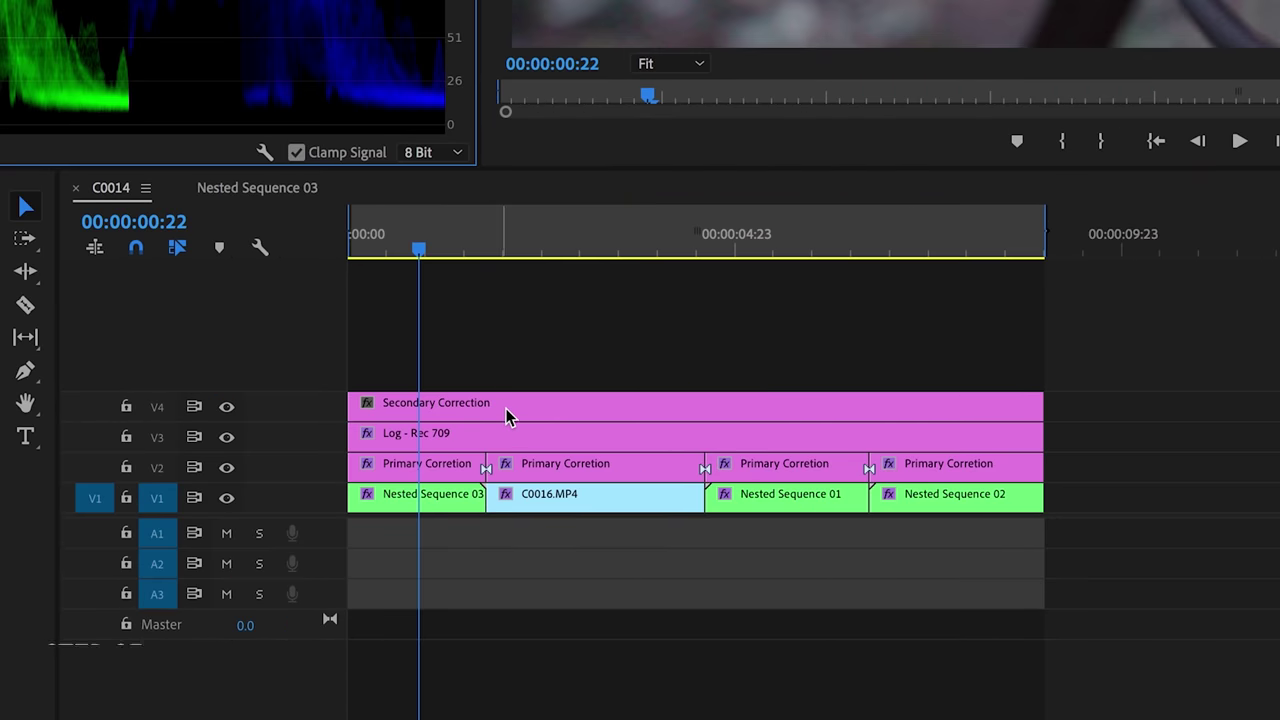
left_click(506, 416)
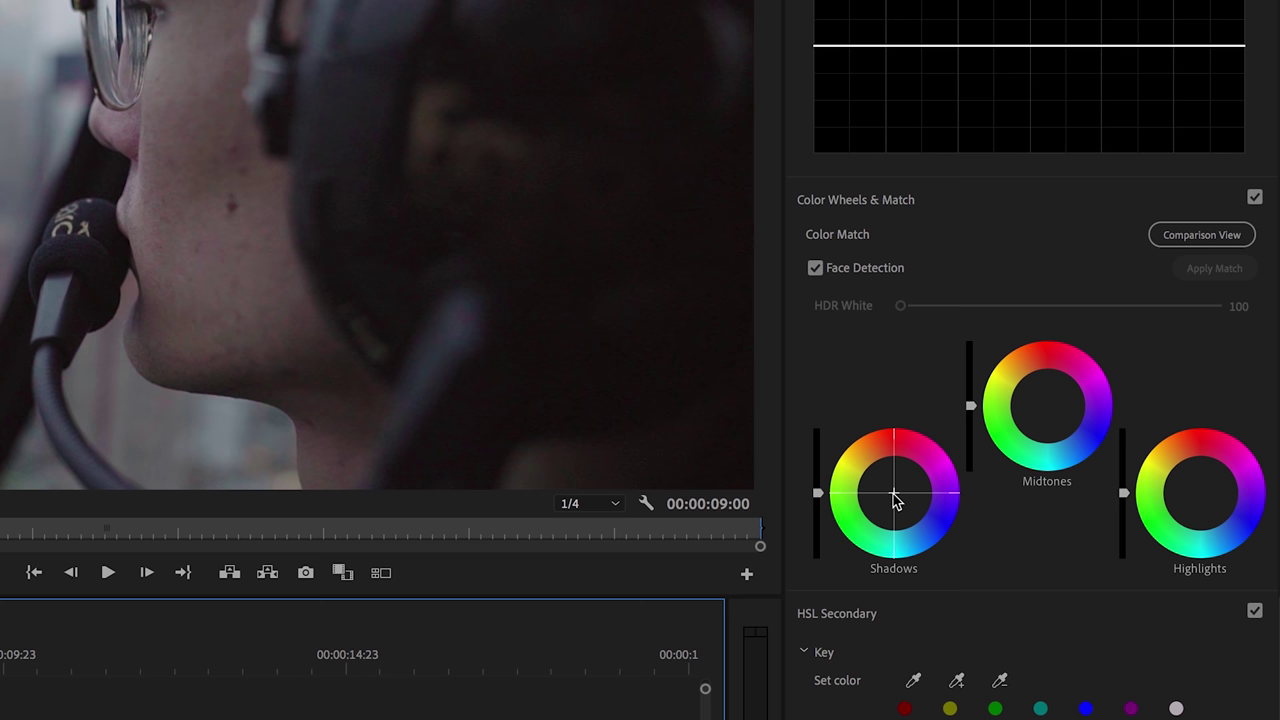
left_click_drag(891, 491, 892, 485)
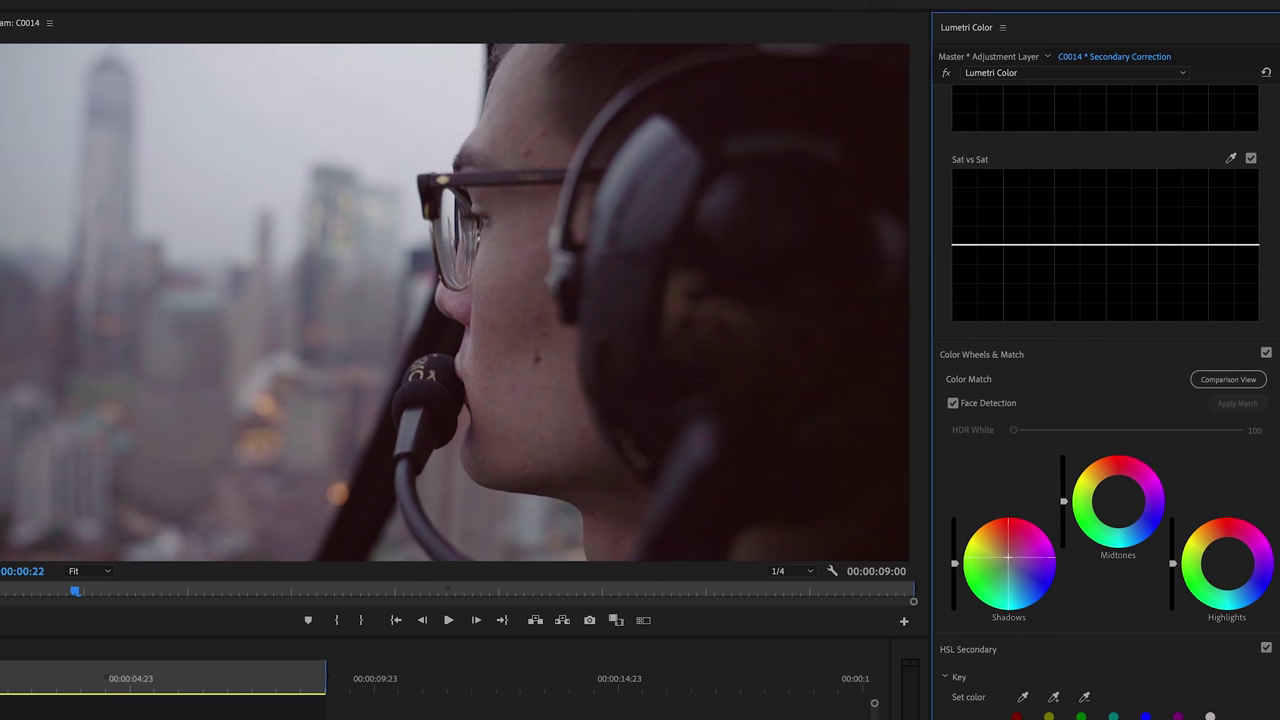
mouse_move(1009, 556)
left_mouse_down()
mouse_move(996, 561)
mouse_move(1014, 571)
left_mouse_up()
left_click(1265, 353)
left_click(1265, 353)
Step: Push the Midtones wheel slightly toward orange, reset the Highlights wheel, and compare the shot with and without the color wheels
left_click_drag(1122, 489, 1112, 493)
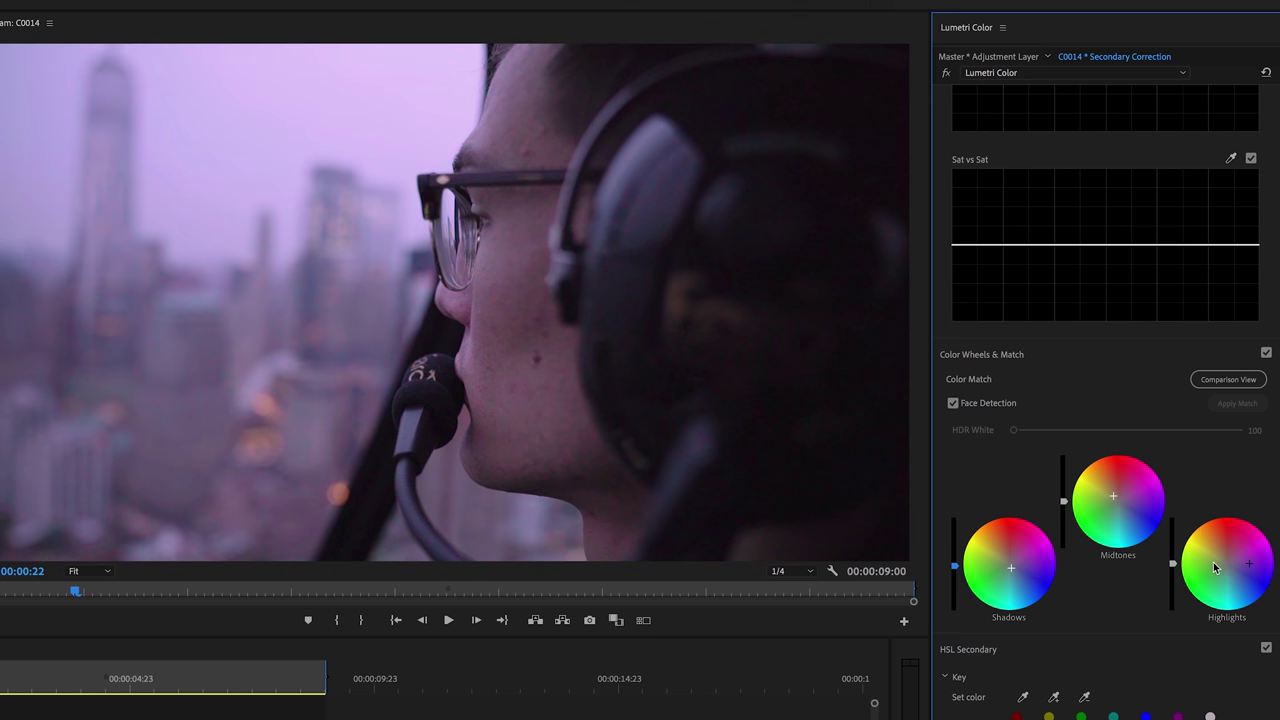
double_click(1230, 567)
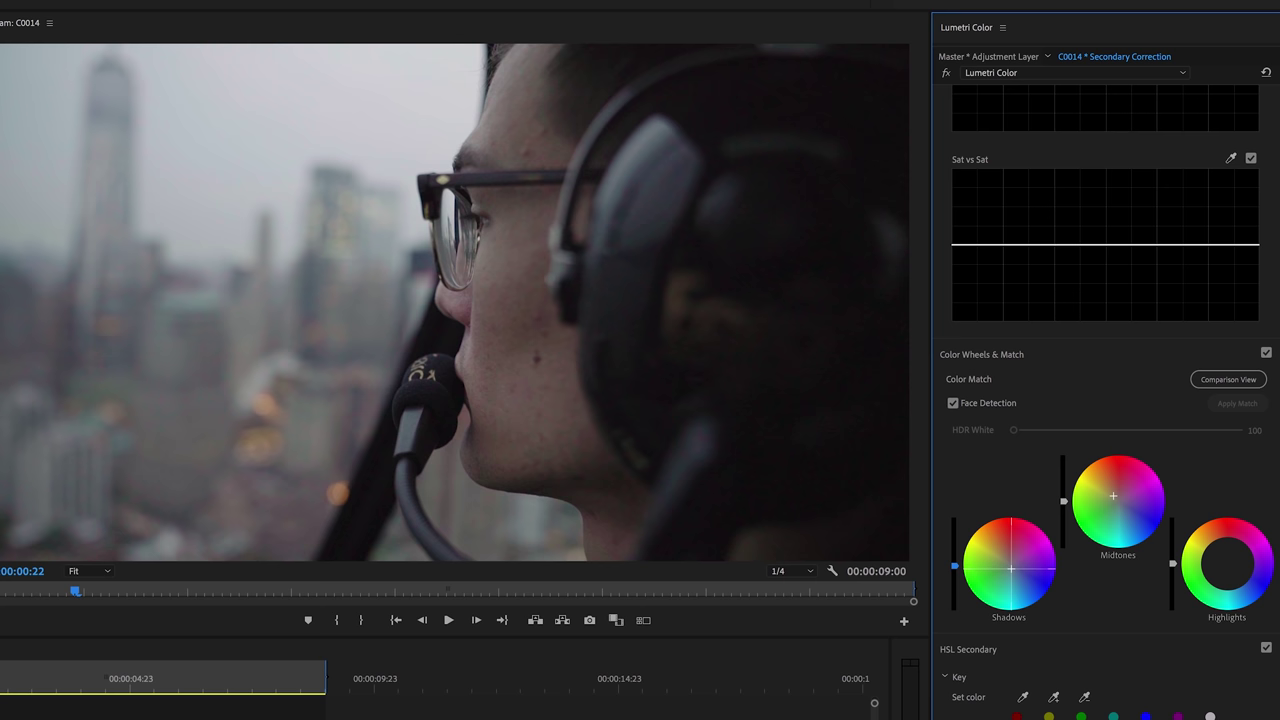
left_click(1266, 354)
left_click(1266, 354)
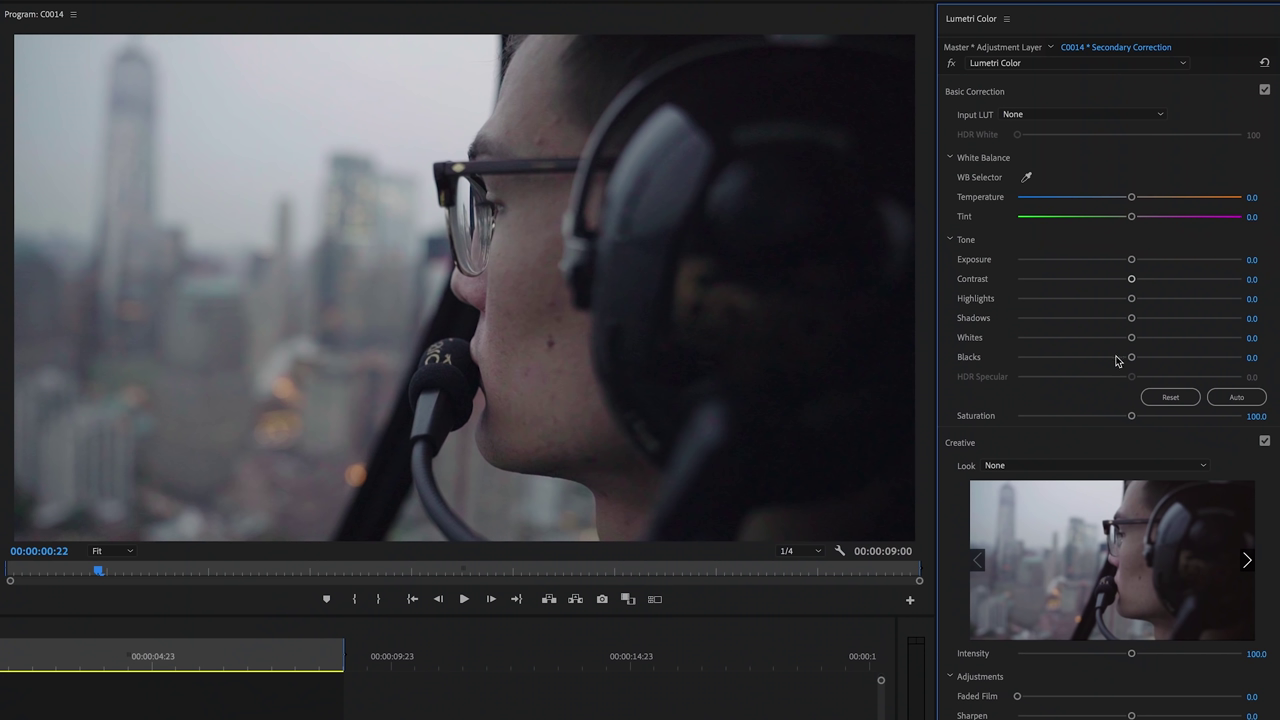
Step: In the Secondary Correction's Basic Correction, set Blacks to -11.0, Temperature to -5.7 and Tint to -3.0, comparing before and after
left_click_drag(1121, 360, 1118, 360)
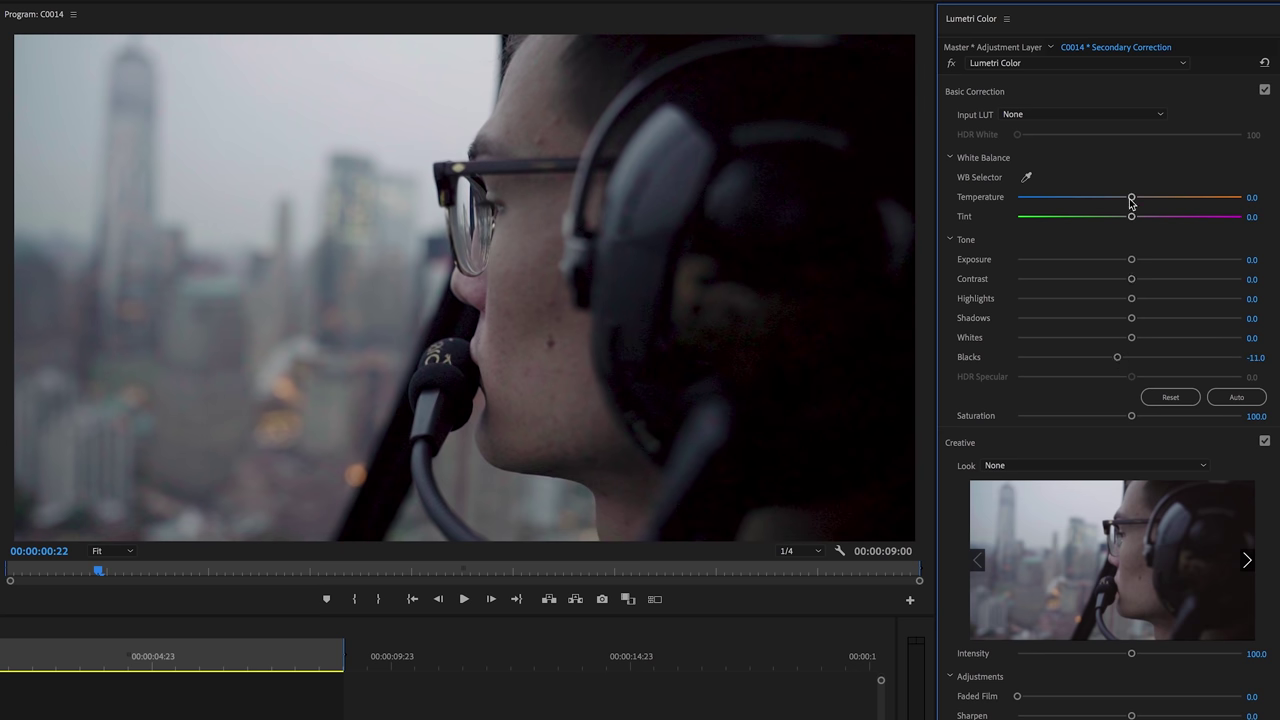
left_click_drag(1131, 199, 1125, 221)
left_click(1264, 90)
left_click(1264, 90)
left_click(1264, 91)
Step: Shape a gentle S-curve on the Secondary Correction's white RGB curve, lowering the shadows and slightly lifting the highlights, and compare the effect
scroll(1128, 487, "down", 10)
left_click(1163, 402)
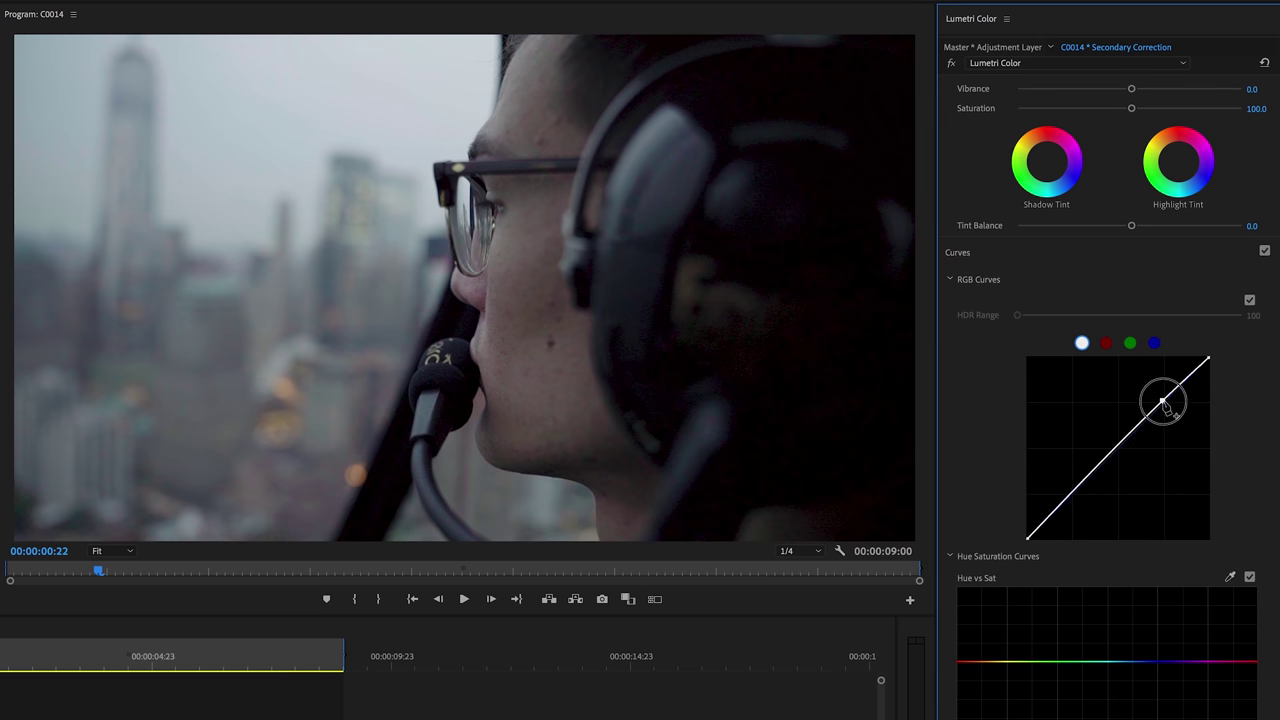
left_click(1074, 499)
left_click_drag(1074, 499, 1079, 492)
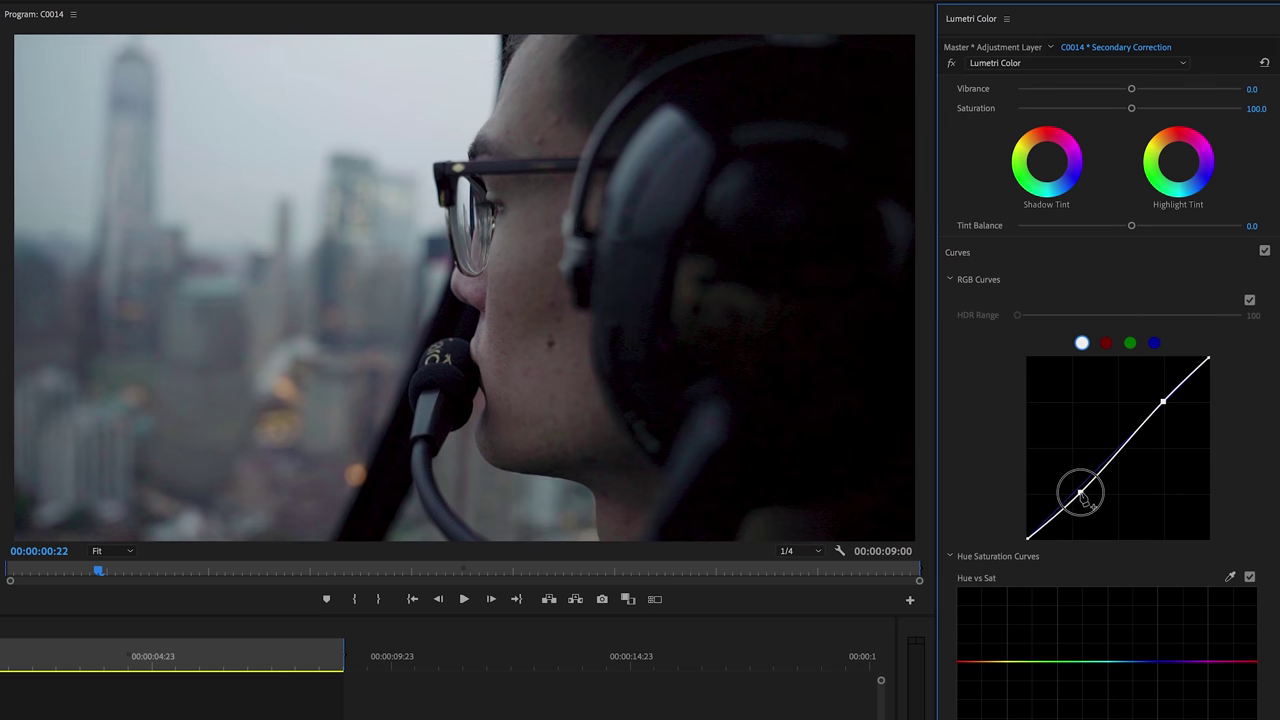
left_click_drag(1163, 402, 1157, 403)
left_click(1264, 251)
Step: Set the Secondary Correction's Blacks to 1.7, Highlights to -26.4 and Whites to -19.1
scroll(1136, 367, "up", 10)
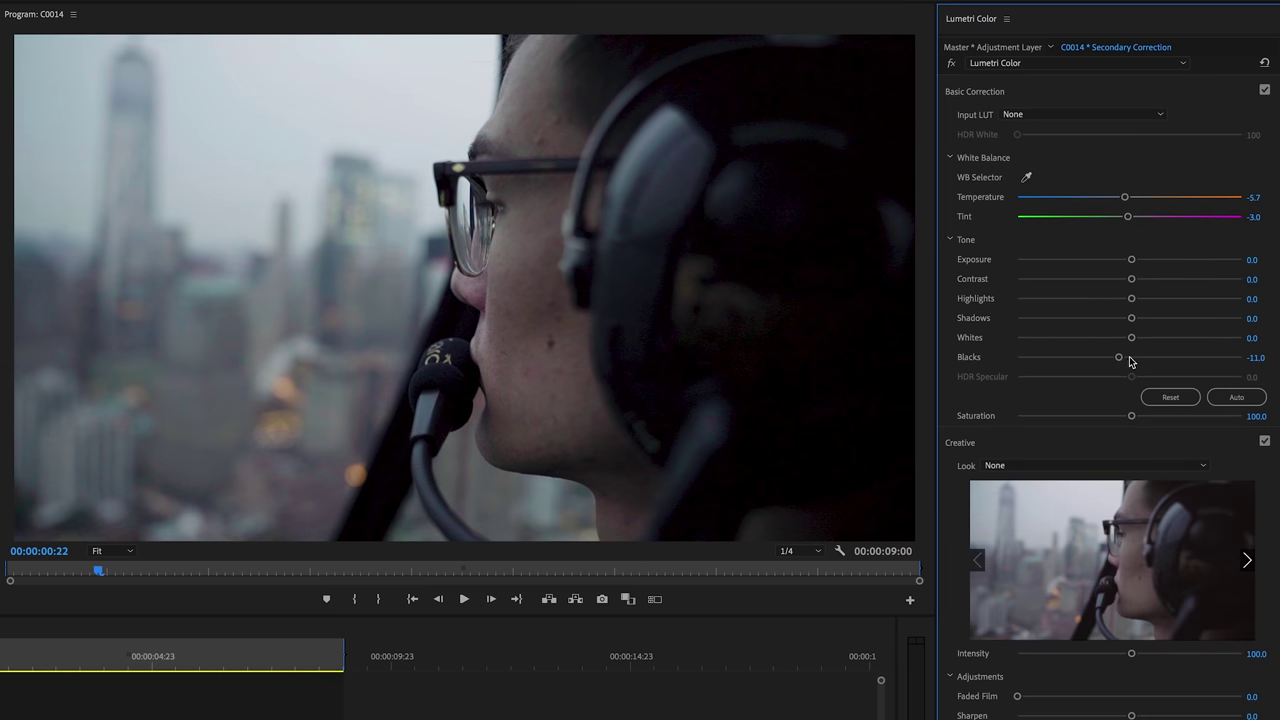
left_click(1134, 358)
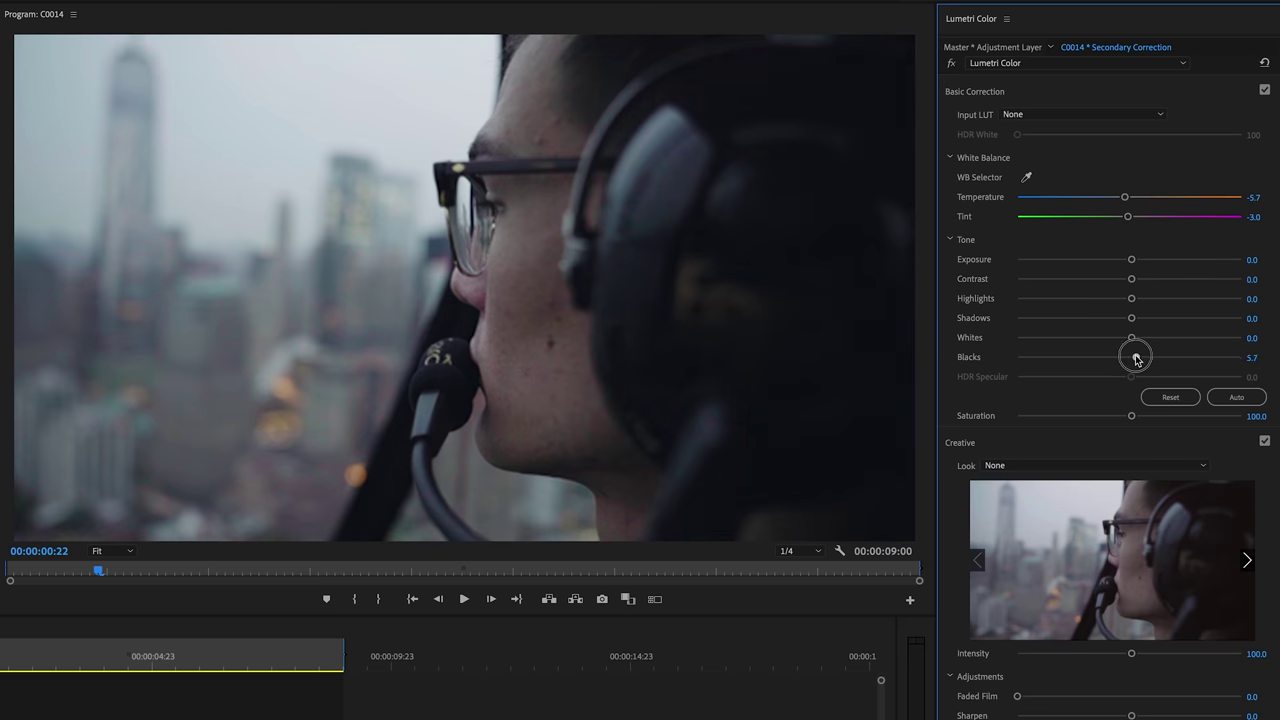
left_click_drag(1134, 358, 1132, 358)
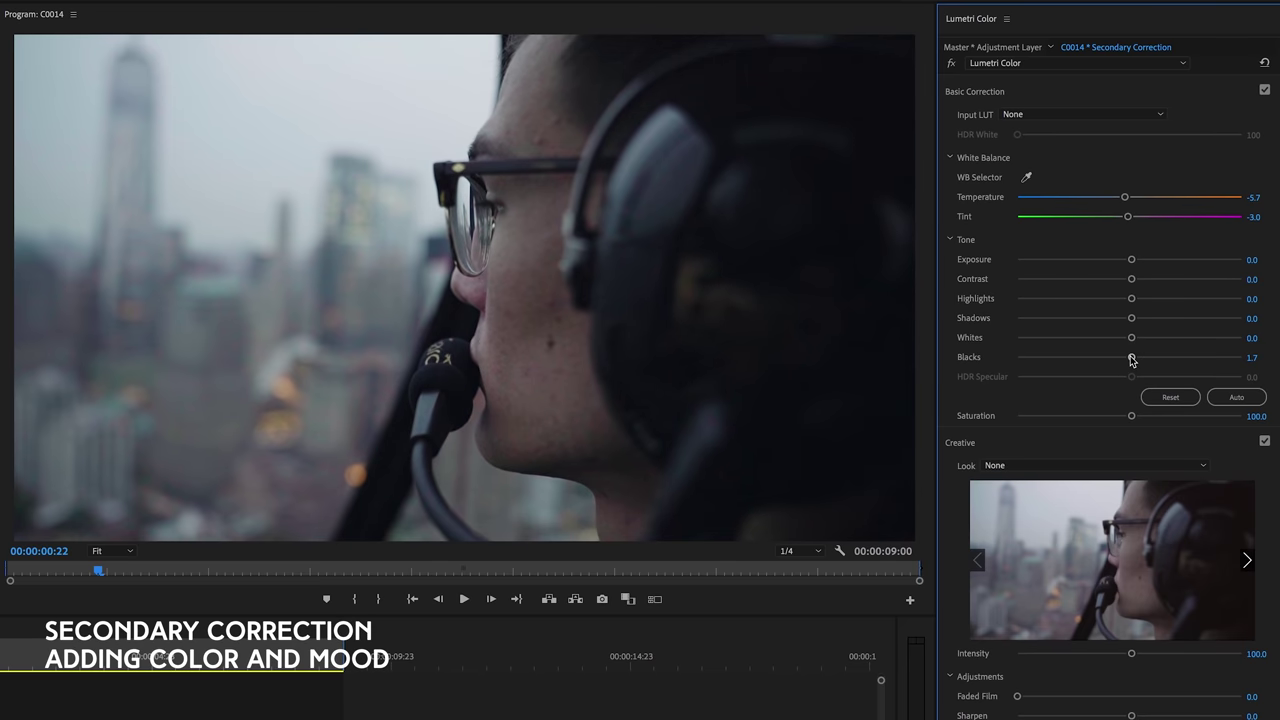
left_click_drag(1131, 298, 1096, 296)
left_click_drag(1131, 337, 1108, 337)
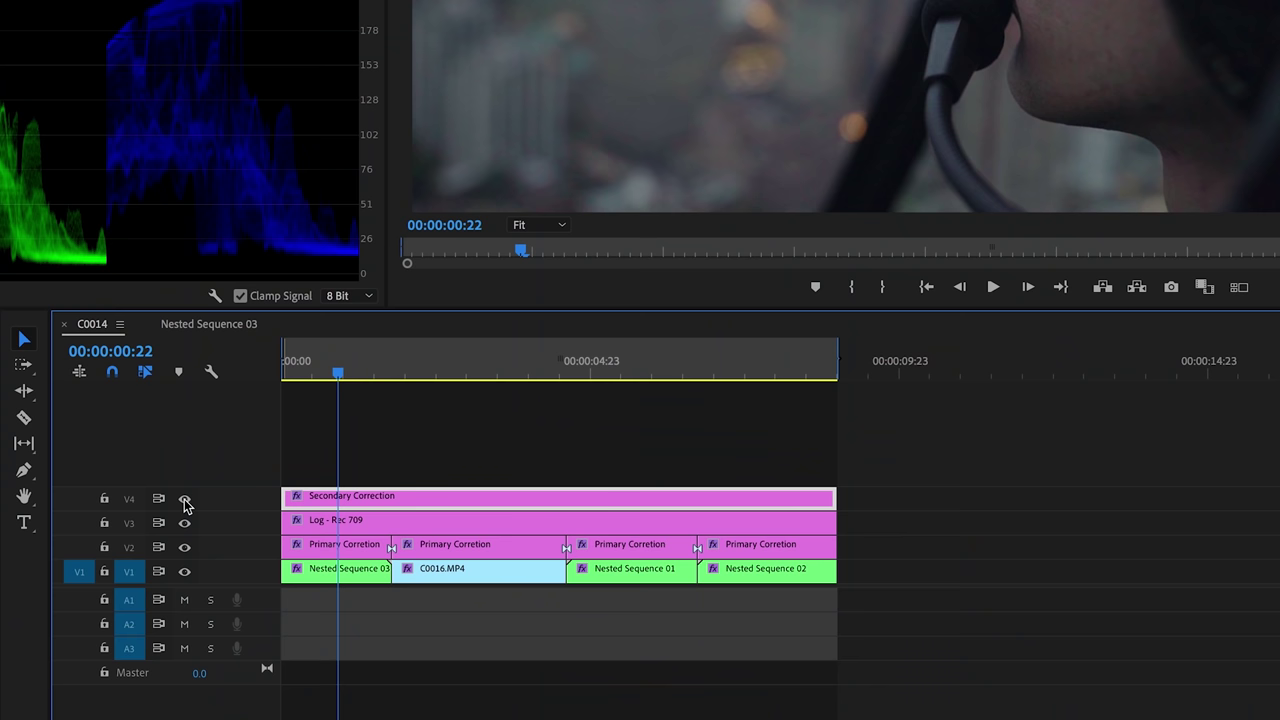
Step: On the first shot's Primary Corretion segment, key the skin with the red HSL Secondary preset, display the Color/Gray mask and exclude dark tones from the luminance range
left_click(333, 548)
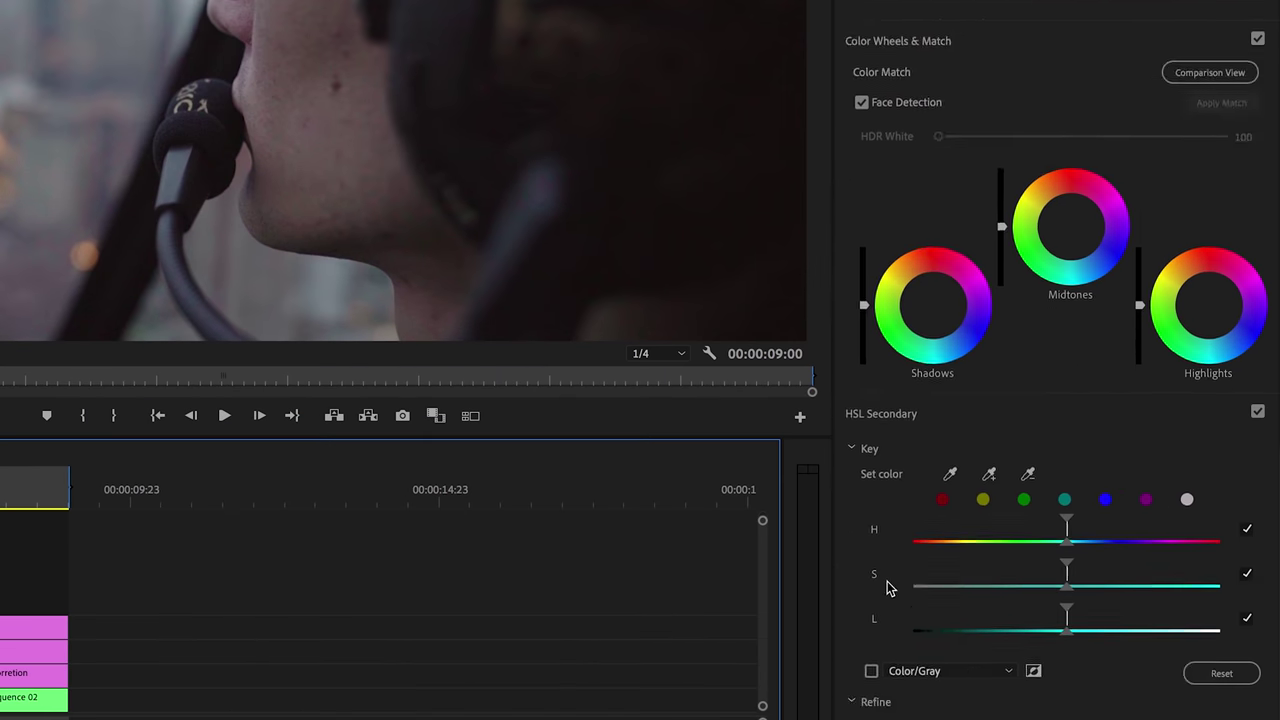
scroll(890, 580, "down", 5)
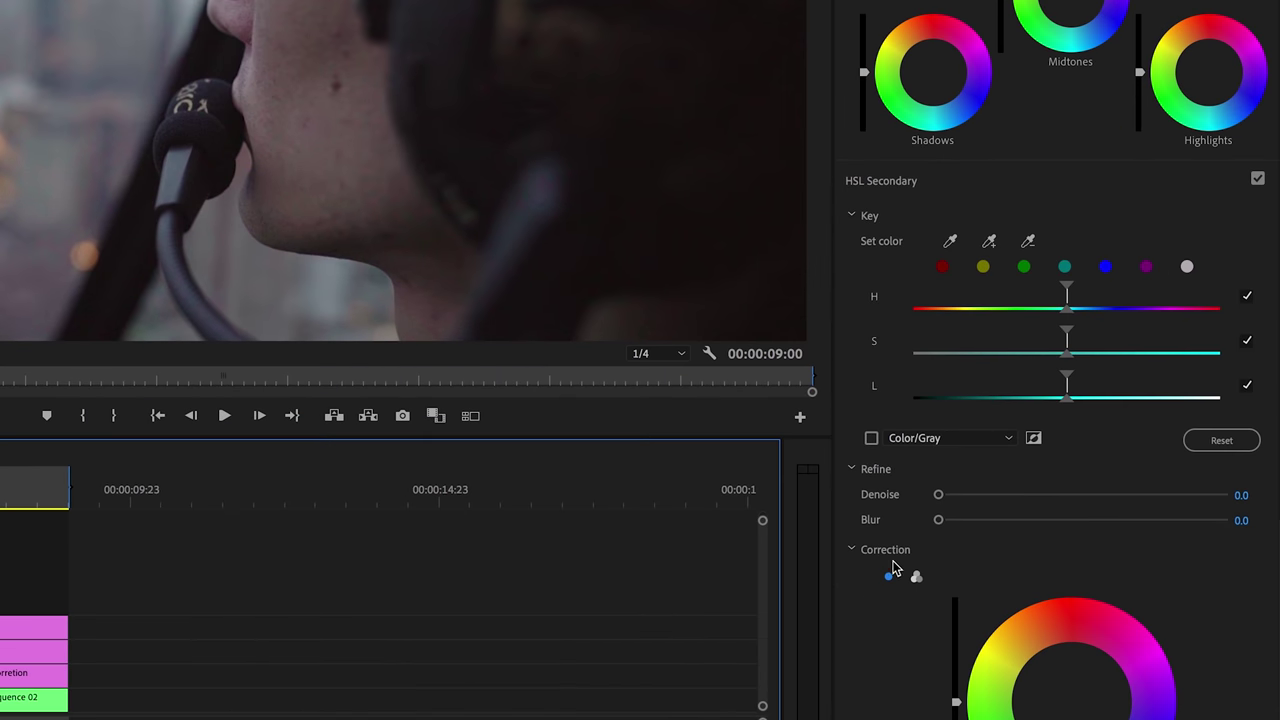
left_click(942, 267)
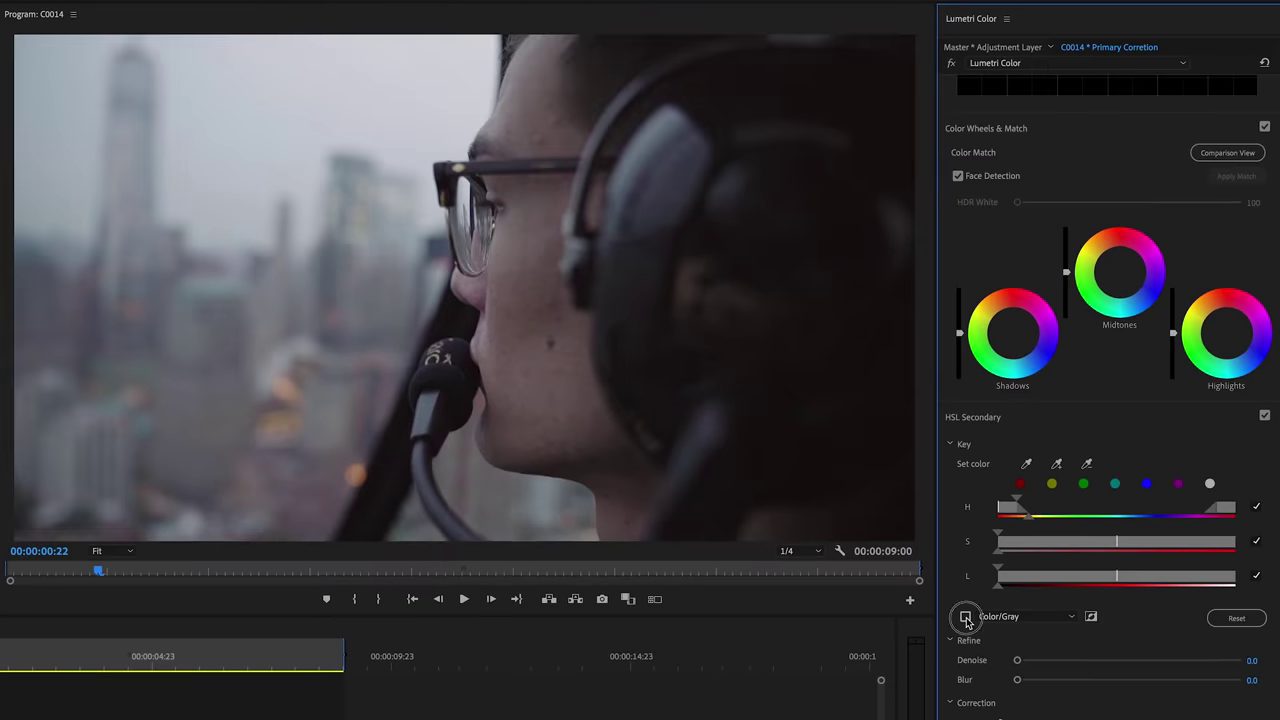
left_click(871, 439)
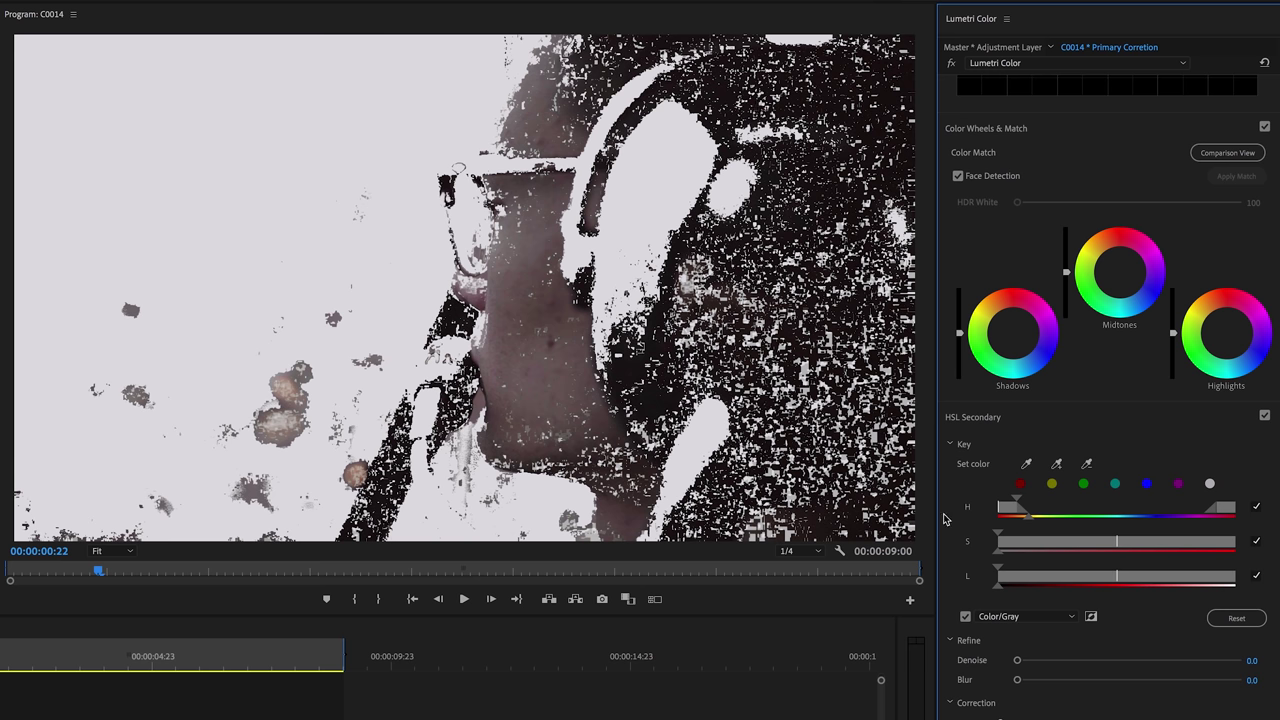
left_click_drag(1013, 578, 1056, 580)
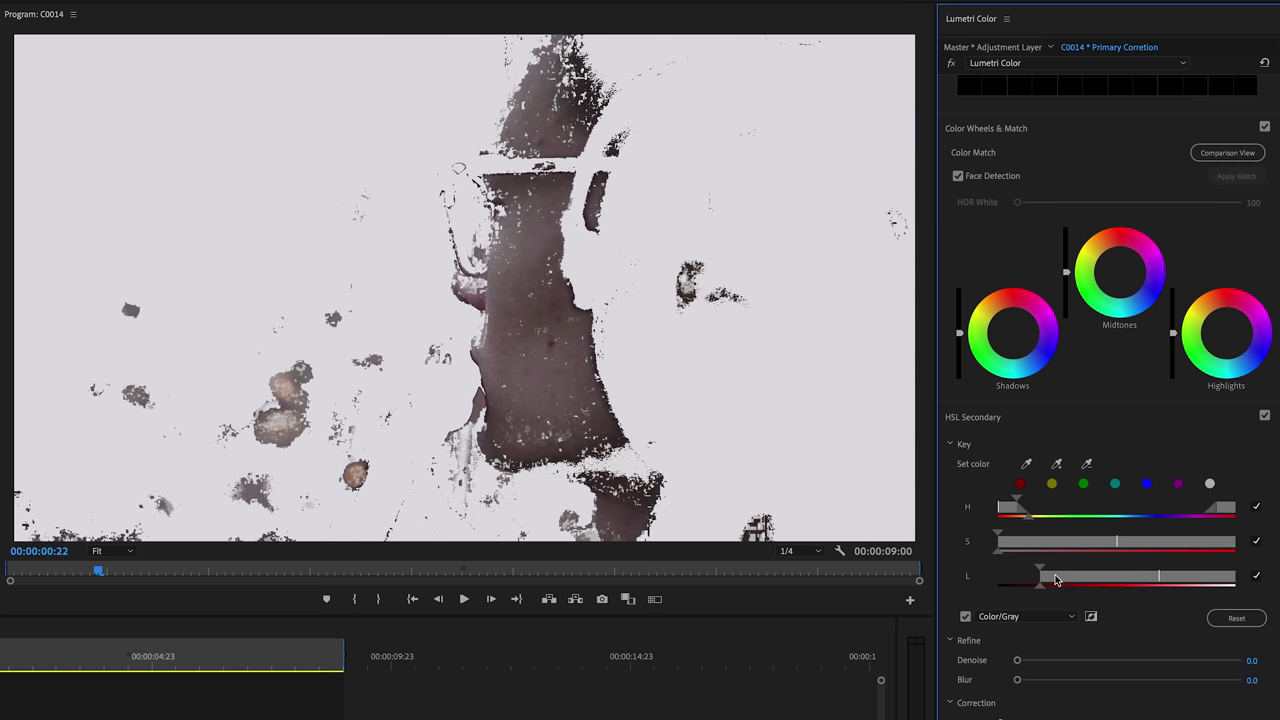
left_click_drag(1056, 580, 1057, 578)
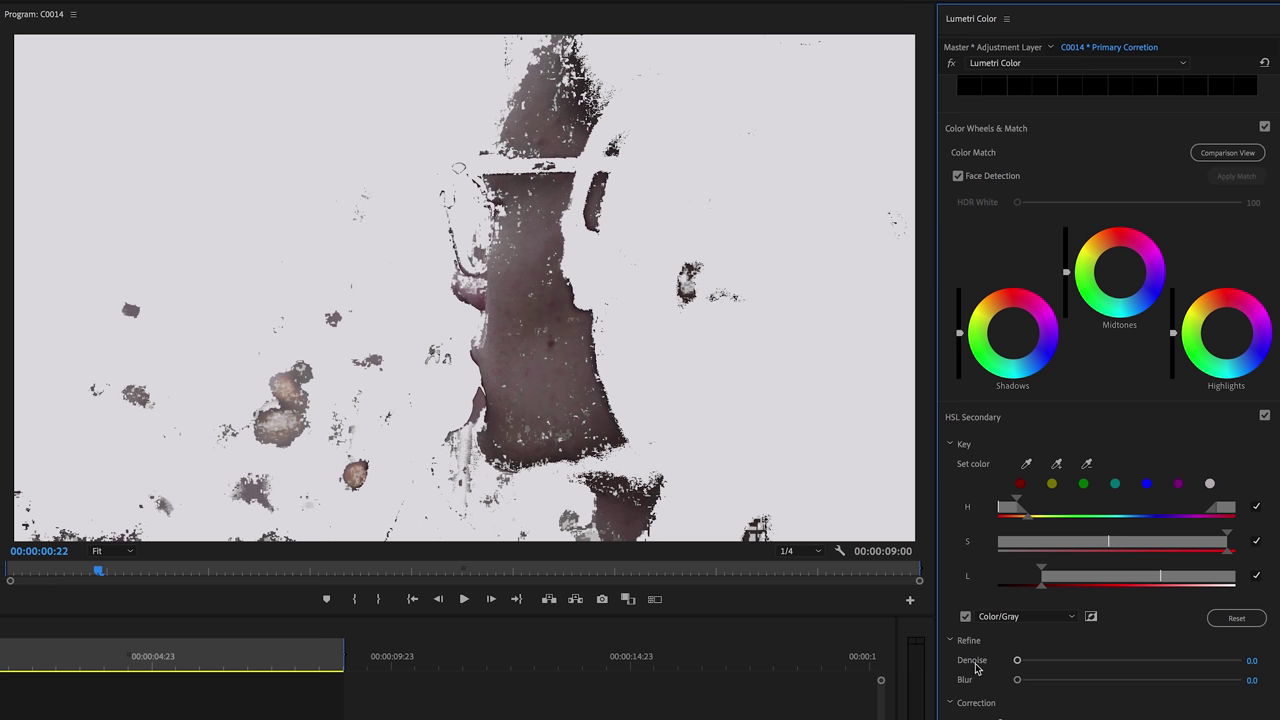
Step: Refine the skin key with Denoise 92.3 and Blur 27.0, and turn off the Color/Gray mask display
left_click(1182, 661)
left_click(1196, 679)
left_click_drag(1186, 661, 1206, 683)
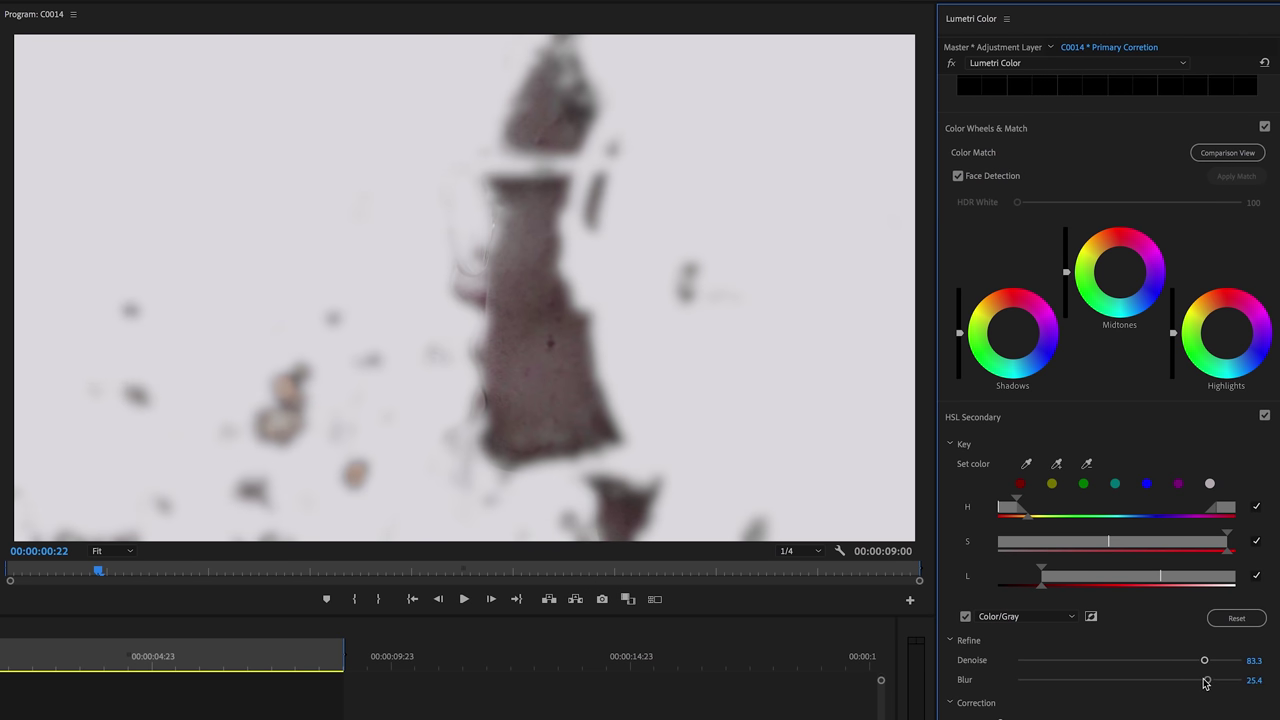
left_click(1217, 680)
left_click(1223, 657)
left_click(966, 617)
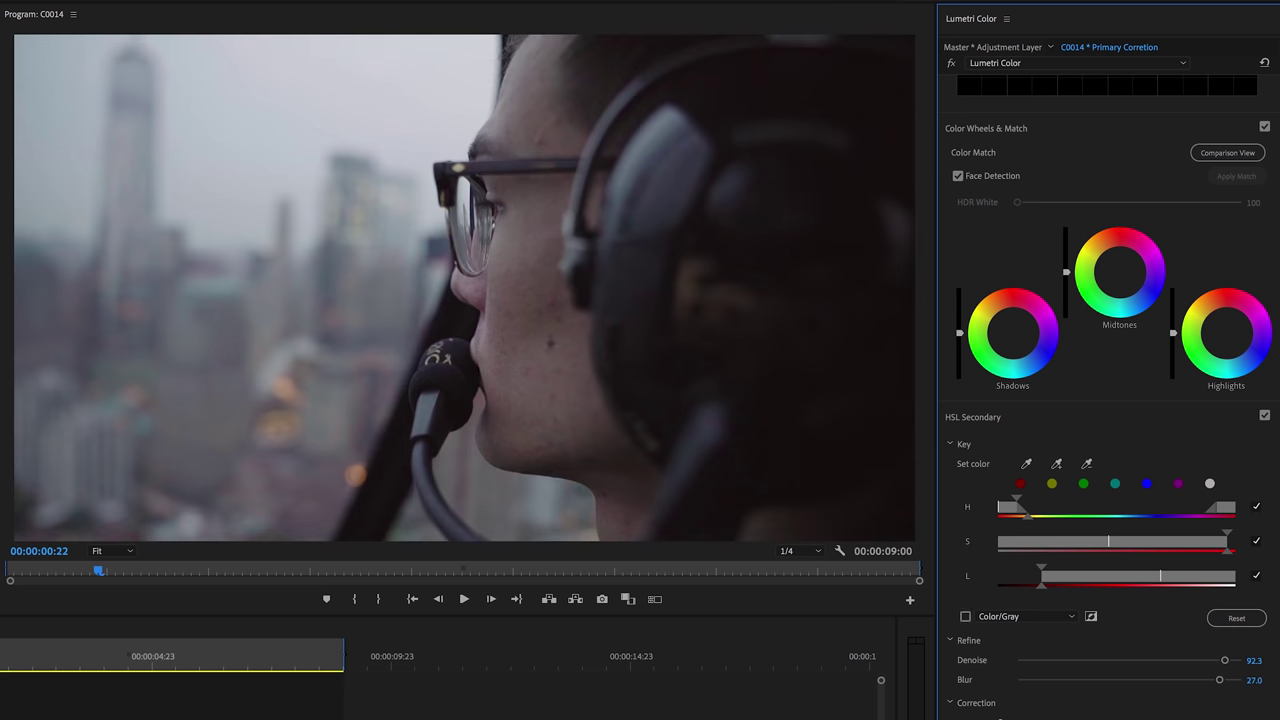
Step: Warm the keyed skin by raising the HSL Secondary correction's Temperature, and compare the shot with and without HSL Secondary
scroll(1105, 450, "down", 5)
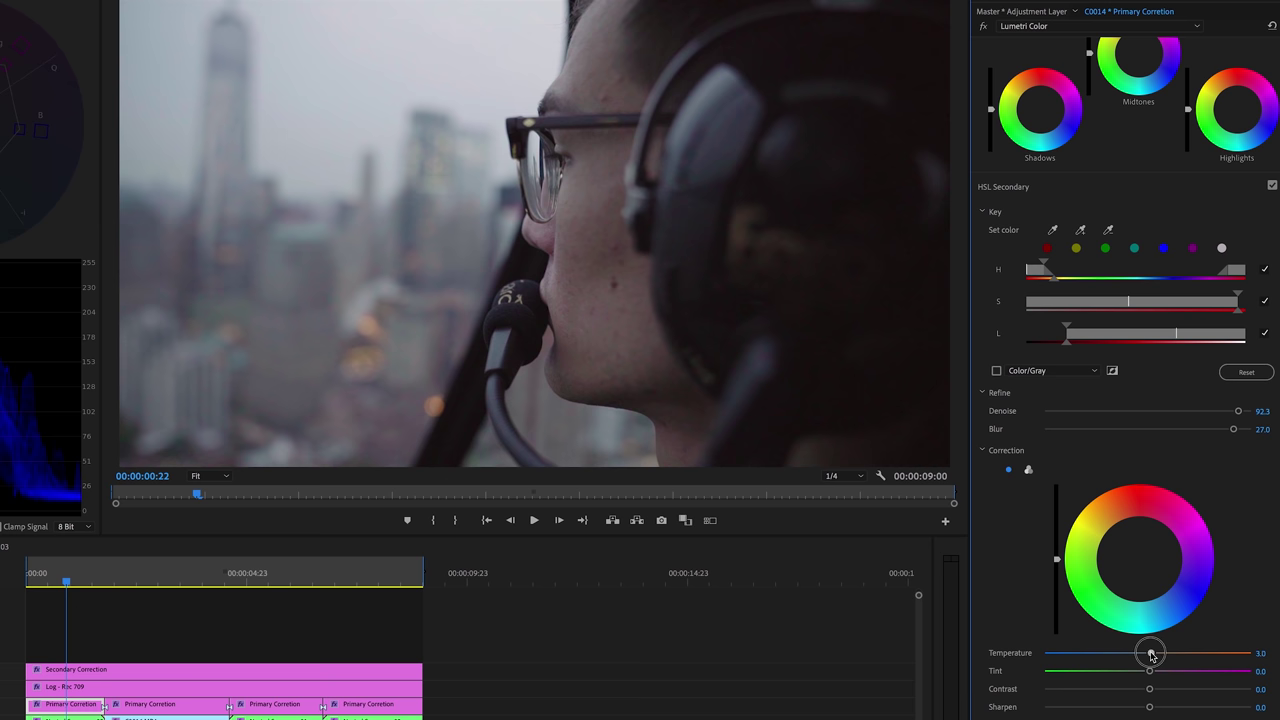
left_click_drag(1154, 654, 1203, 654)
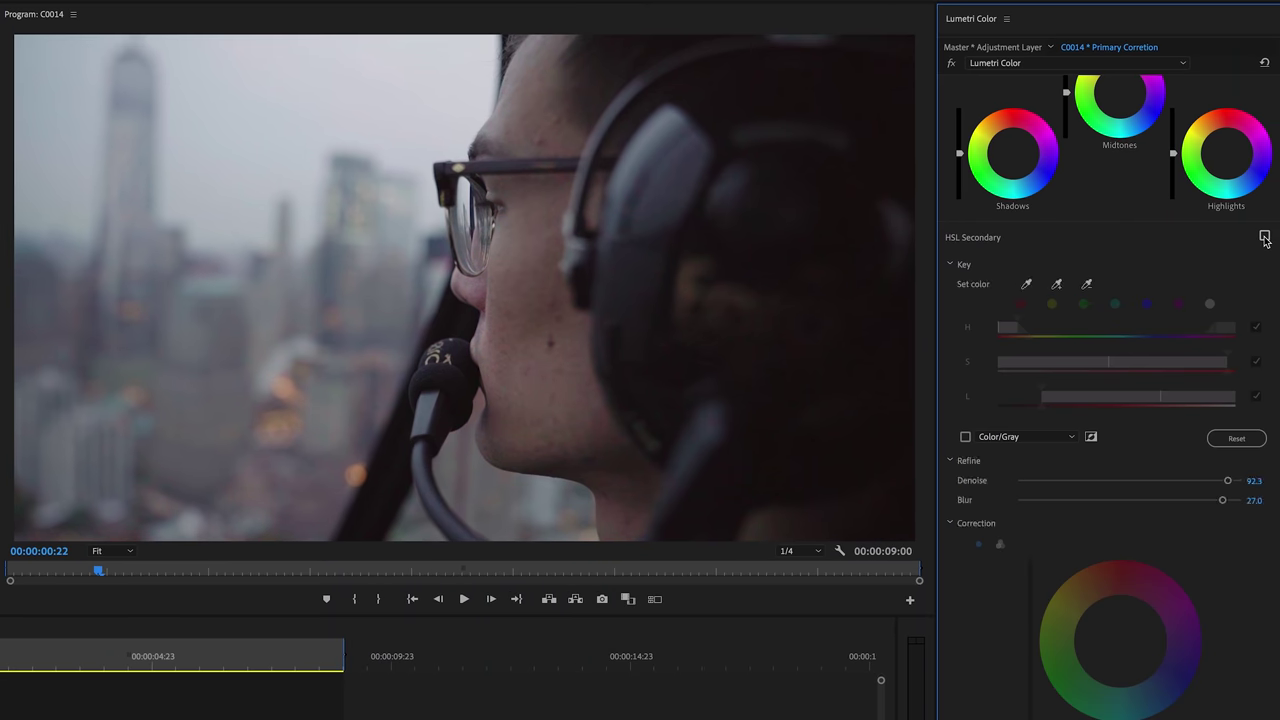
left_click(1264, 237)
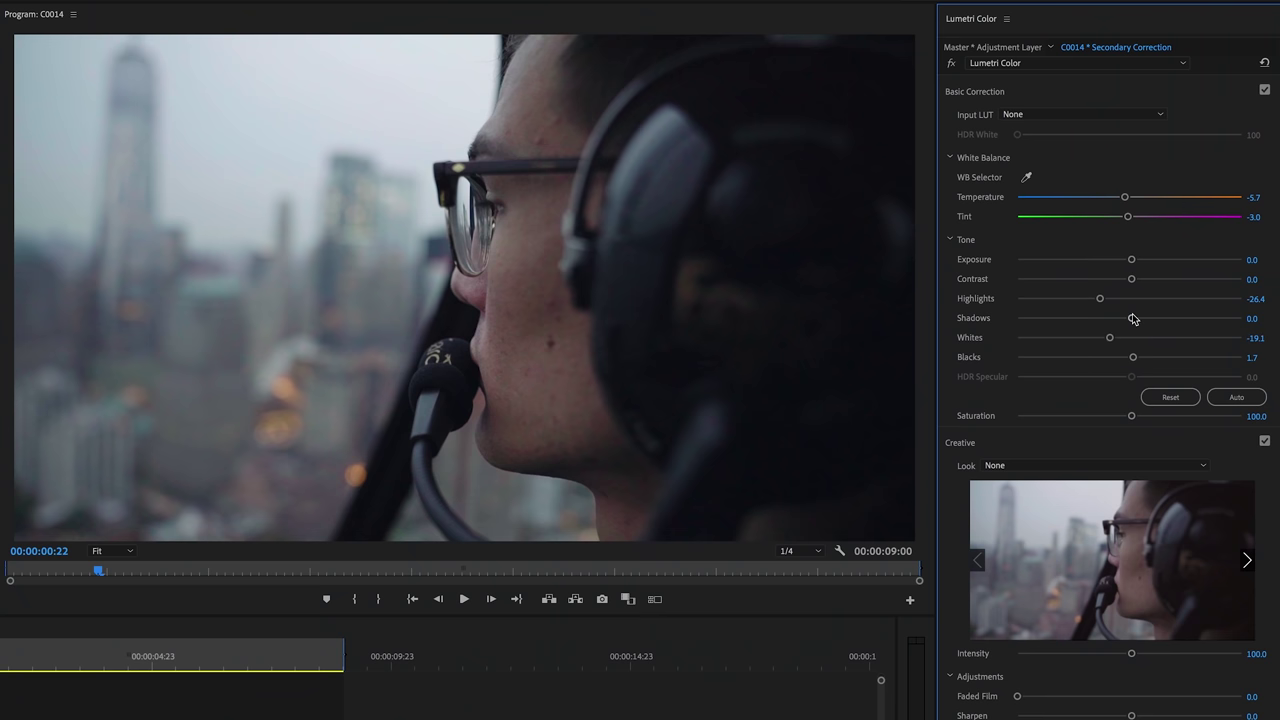
Step: On the Secondary Correction layer, set Highlights to -3.7, tint the shadows toward cyan with Tint Balance -63.2, and raise the RGB curve's lower point slightly
left_click_drag(1100, 298, 1124, 298)
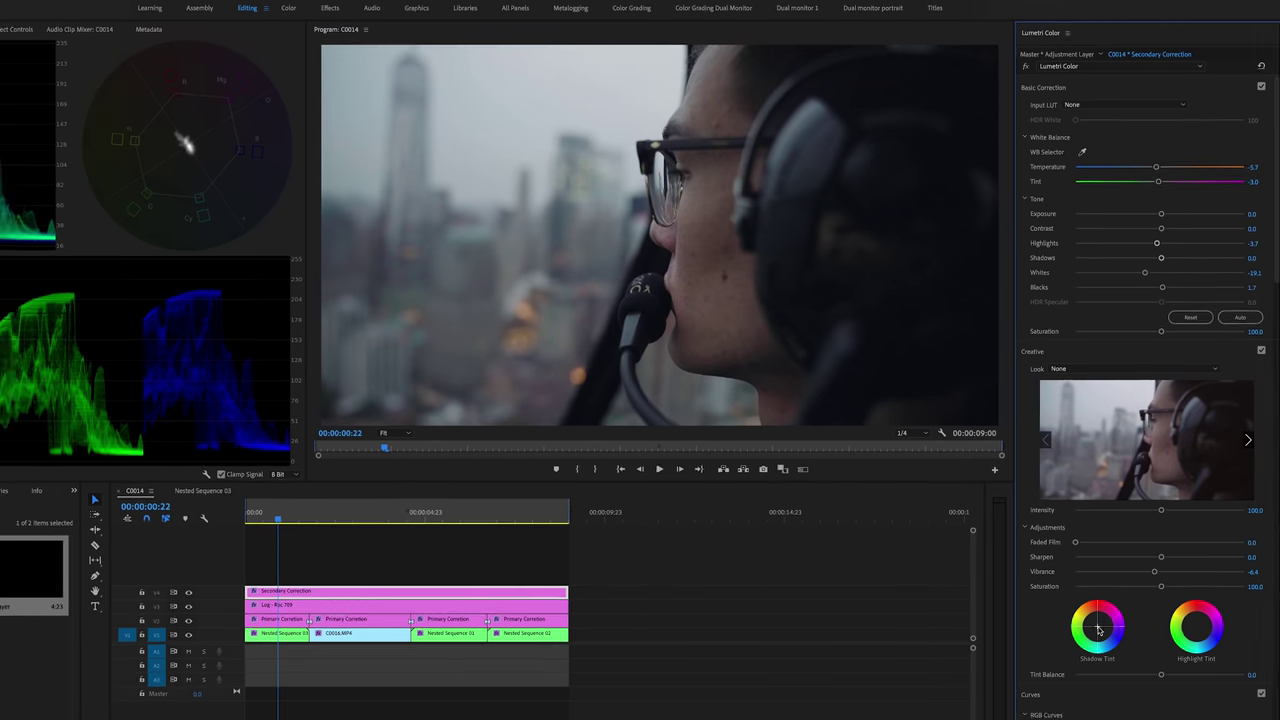
left_click(1099, 630)
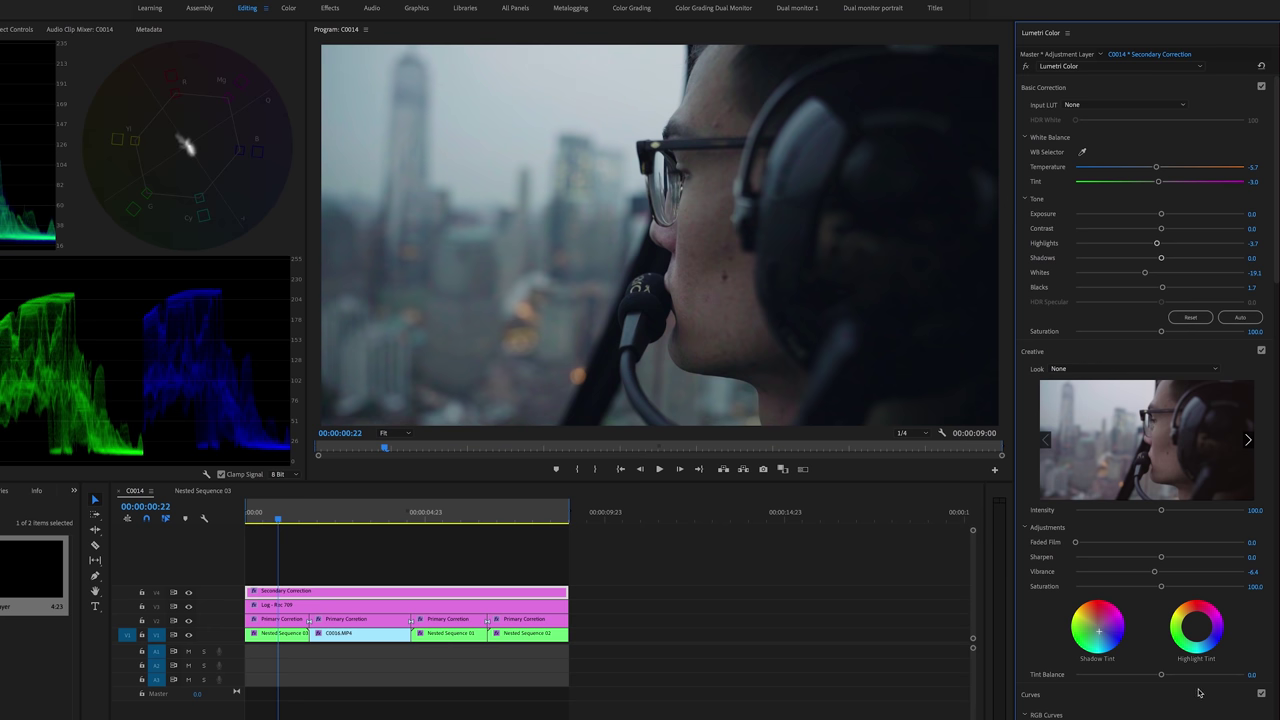
left_click_drag(1157, 676, 1109, 682)
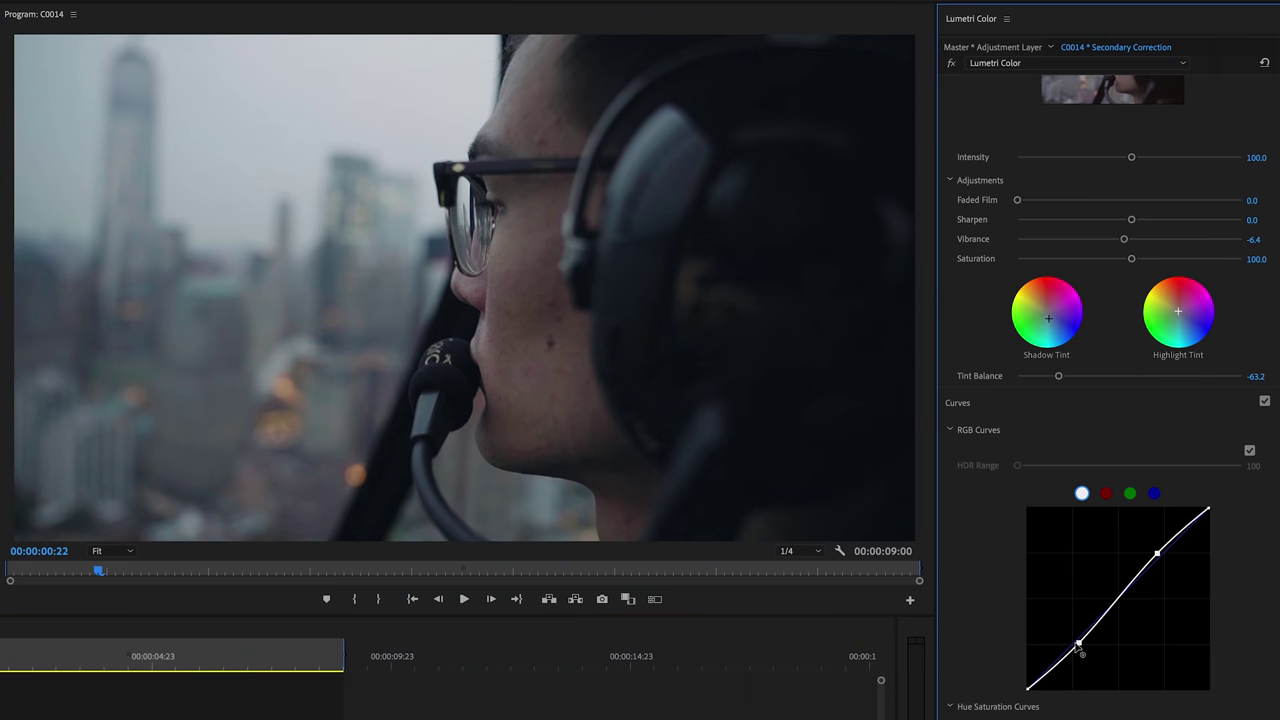
left_click_drag(1078, 645, 1076, 636)
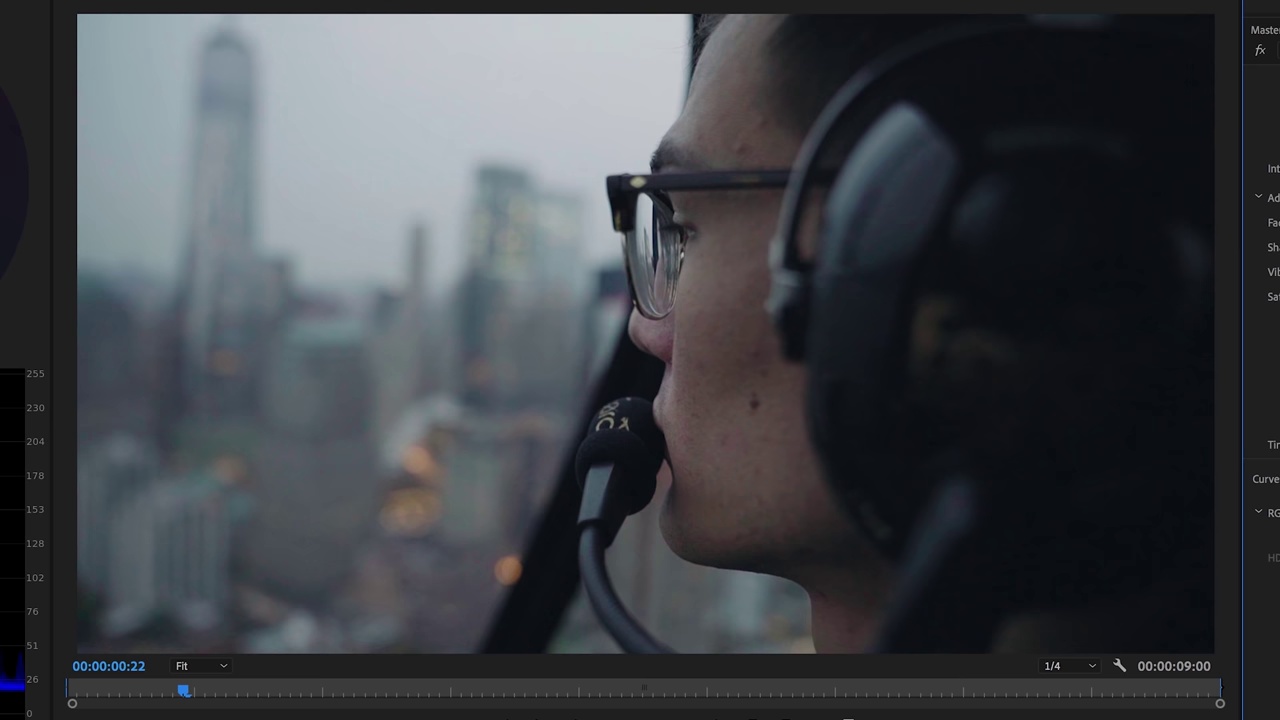